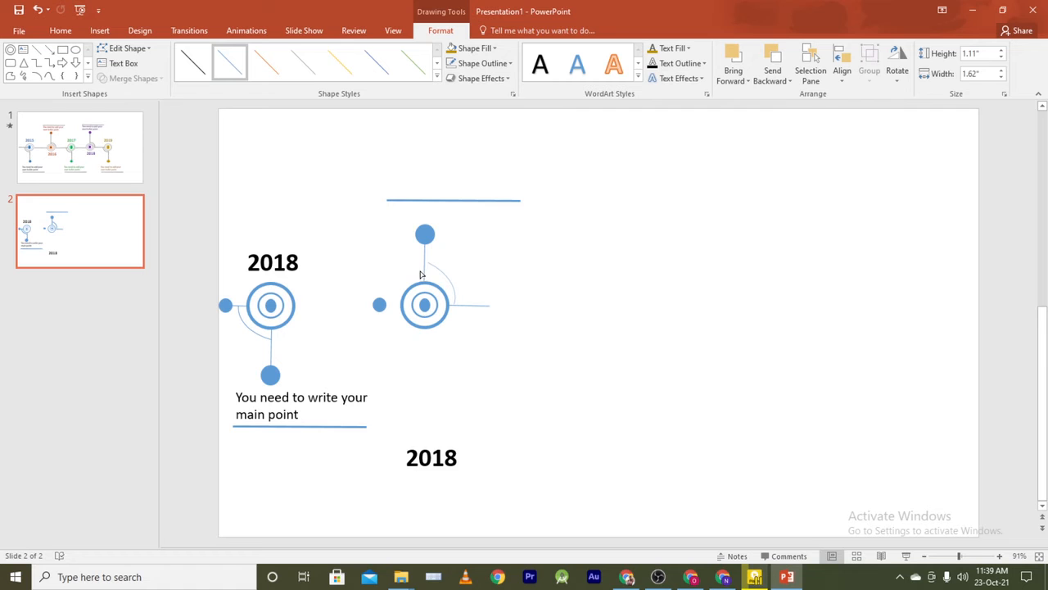
- Nudge the second milestone's arc slightly down so it meets the vertical and horizontal connector lines
click(418, 276)
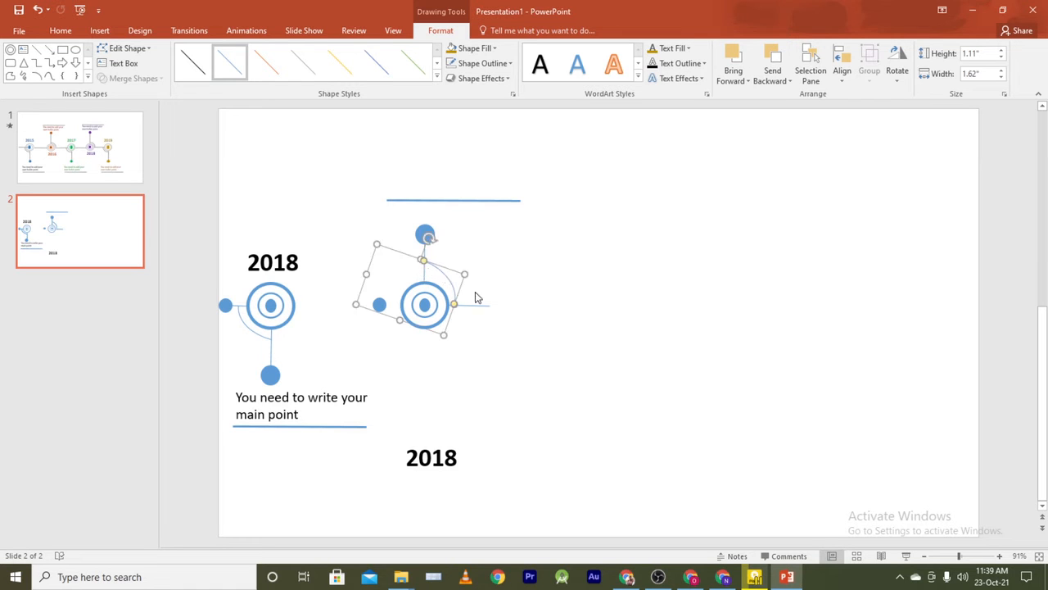
click(490, 334)
click(451, 290)
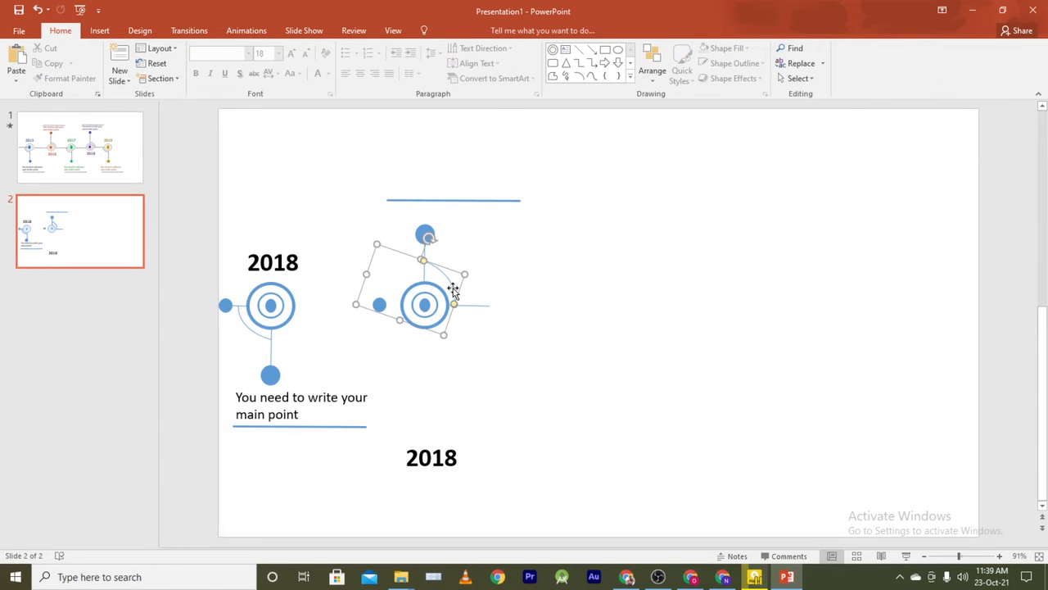
click(451, 290)
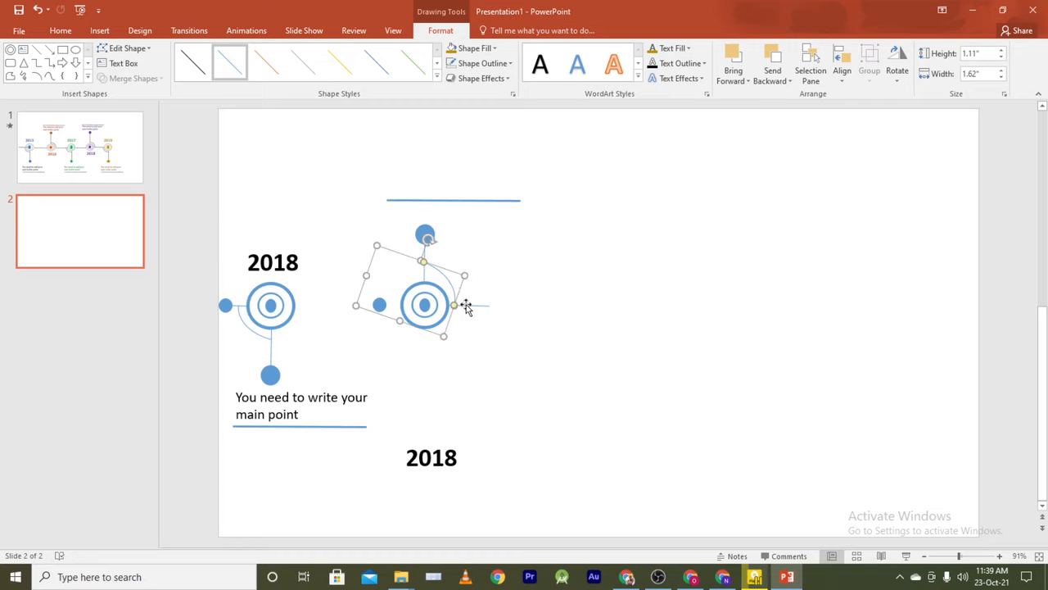
- Move the lower 2018 label directly beneath the second target and the small dot past the end of its horizontal connector
click(432, 461)
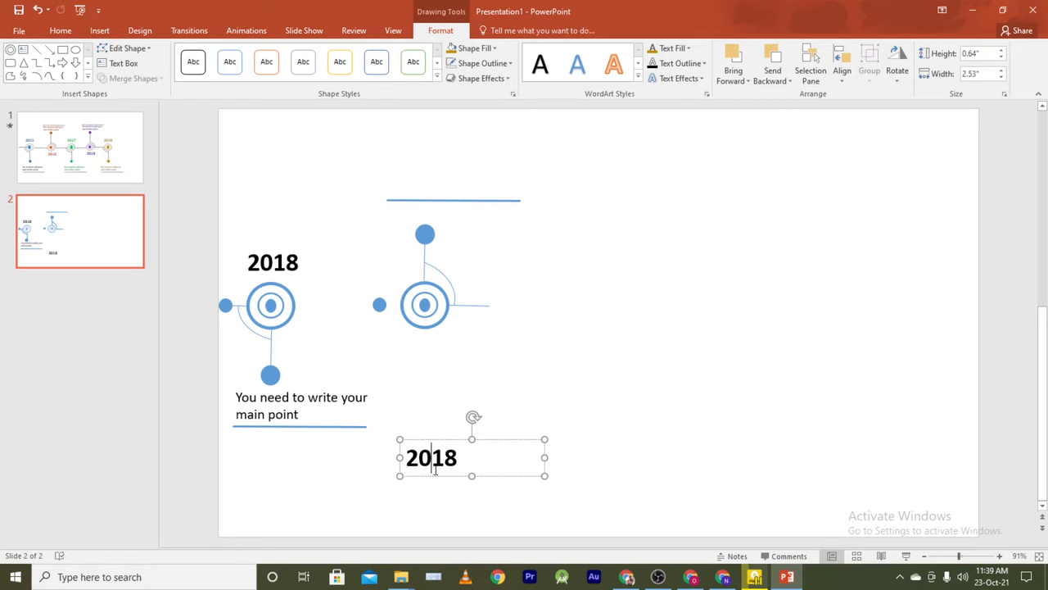
drag(450, 476, 447, 369)
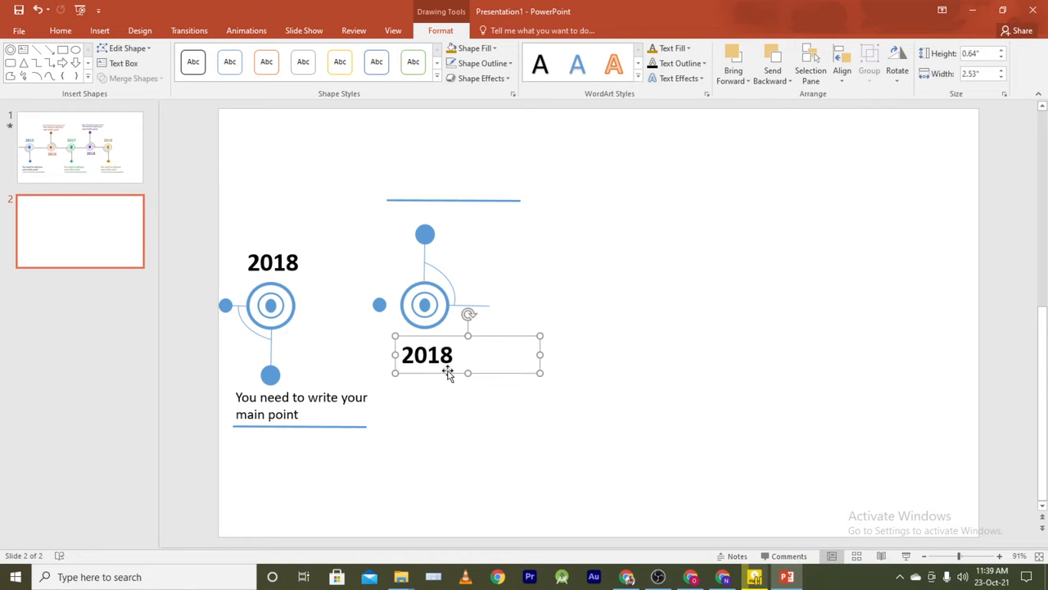
click(379, 306)
drag(380, 305, 540, 310)
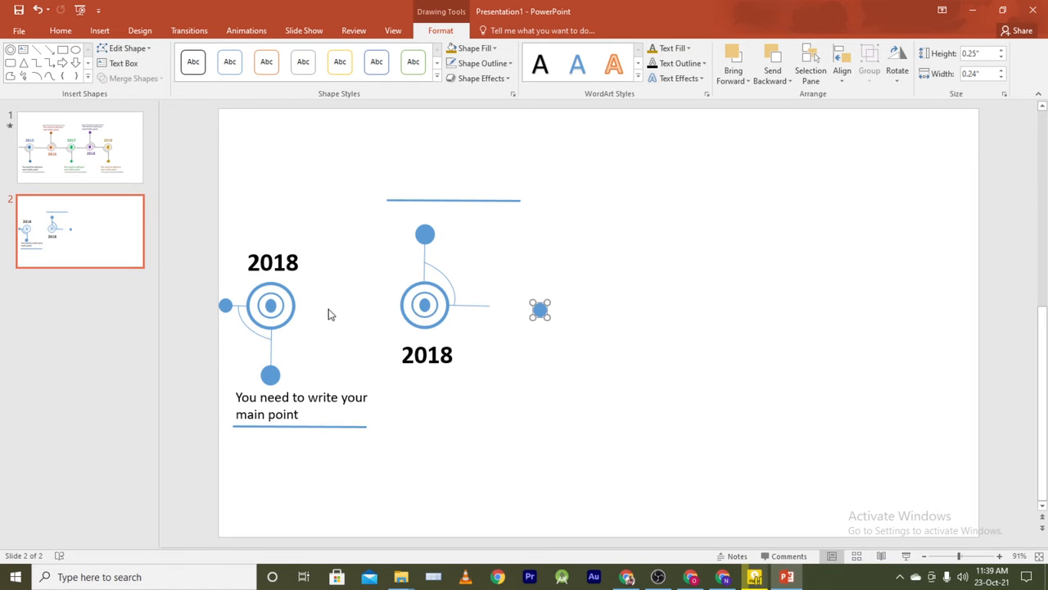
- Duplicate the first milestone's vertical connector, rotate the copy horizontal, and stretch it to about 1.77" to join the two targets
click(271, 352)
key(ctrl+d)
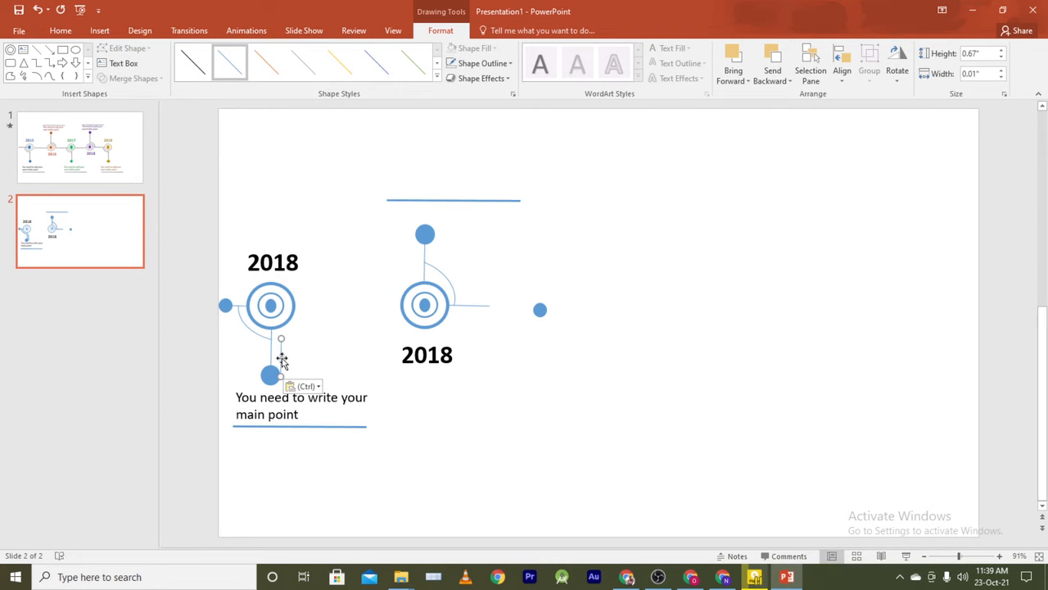
drag(280, 358, 350, 308)
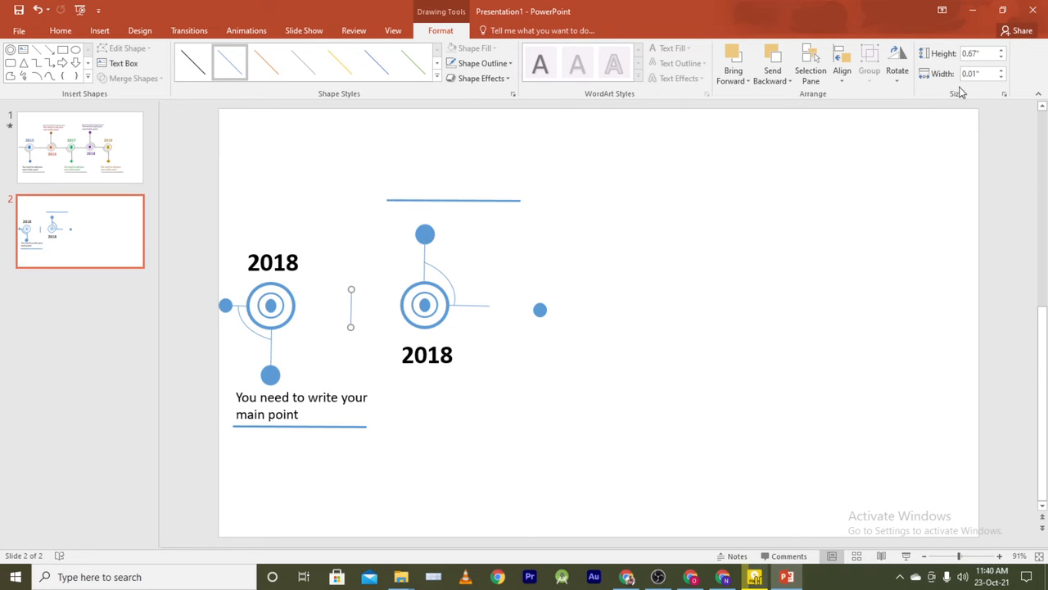
click(898, 70)
click(914, 96)
drag(331, 308, 298, 303)
drag(366, 306, 400, 305)
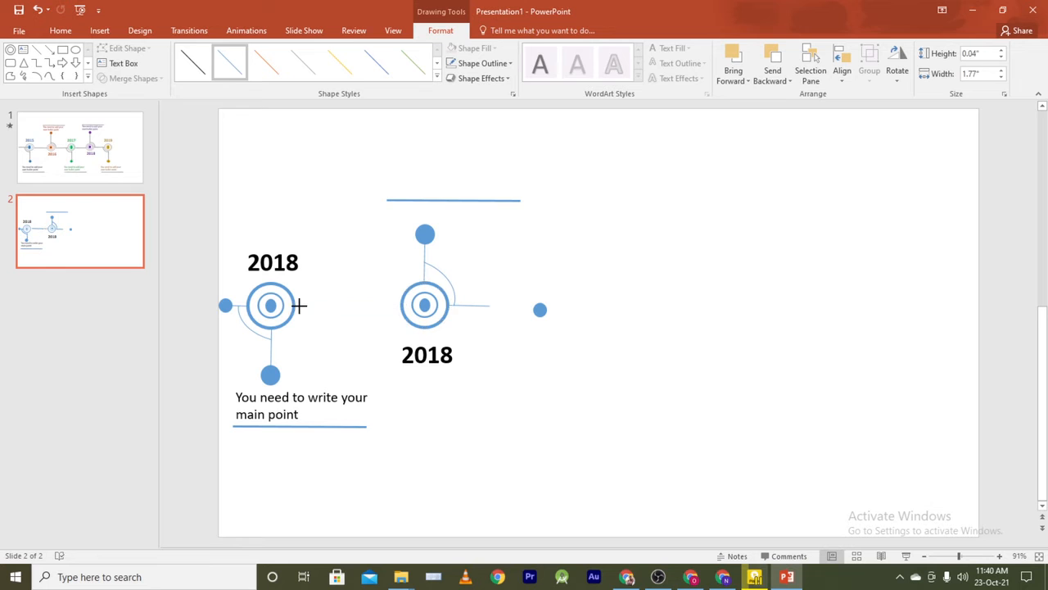
- Nudge the 2018 label beneath the second target slightly up, closer to the ring
click(565, 265)
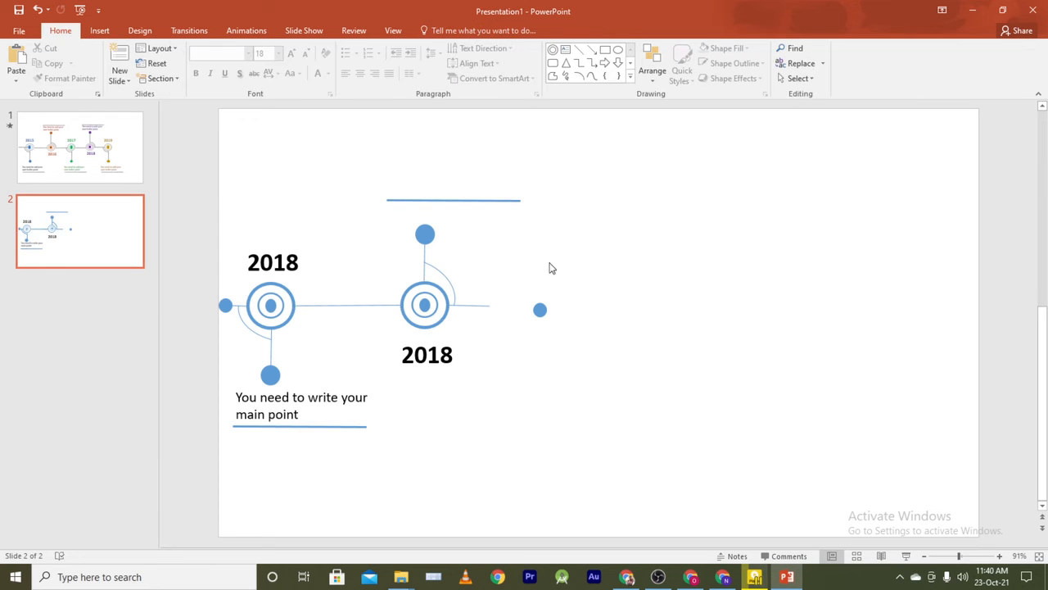
click(440, 357)
drag(456, 367, 455, 359)
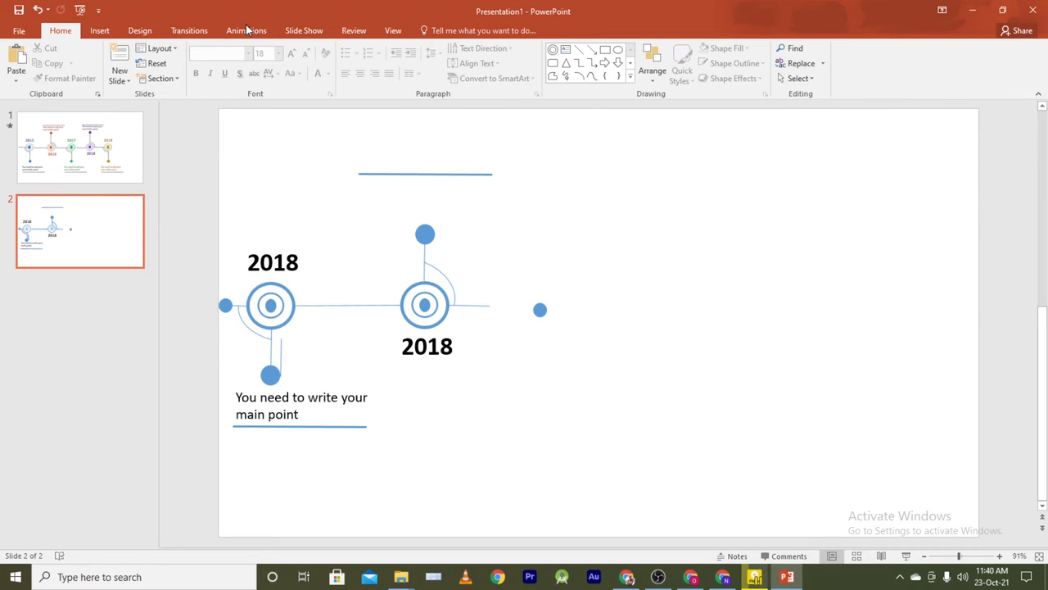
- Add a text box about 2.93" wide under the second milestone's upper line, reading "You need to write your main point"
click(102, 31)
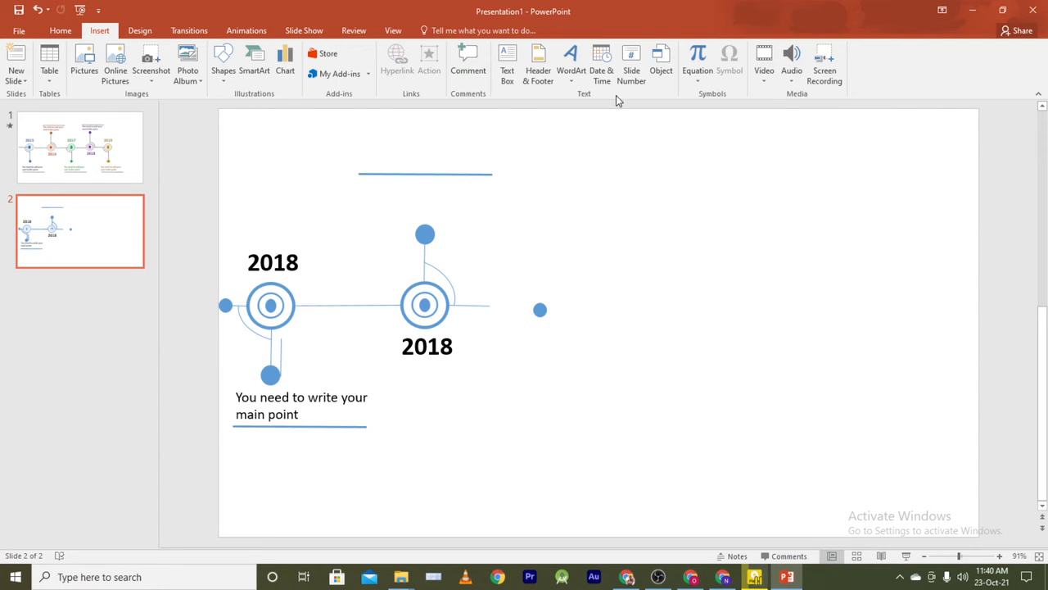
click(511, 72)
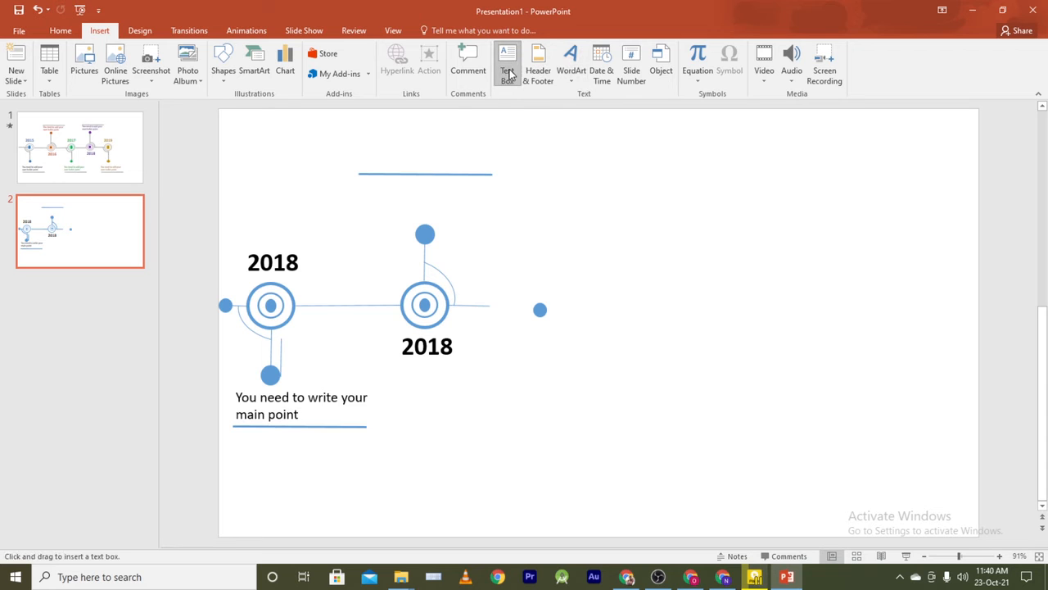
drag(353, 178, 540, 216)
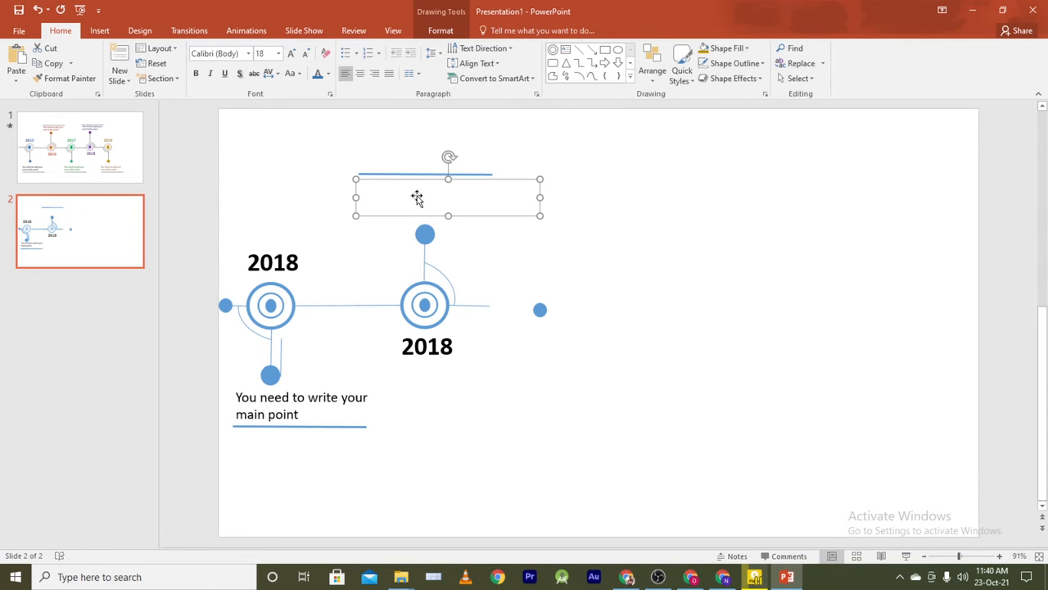
text(You need to write your main point)
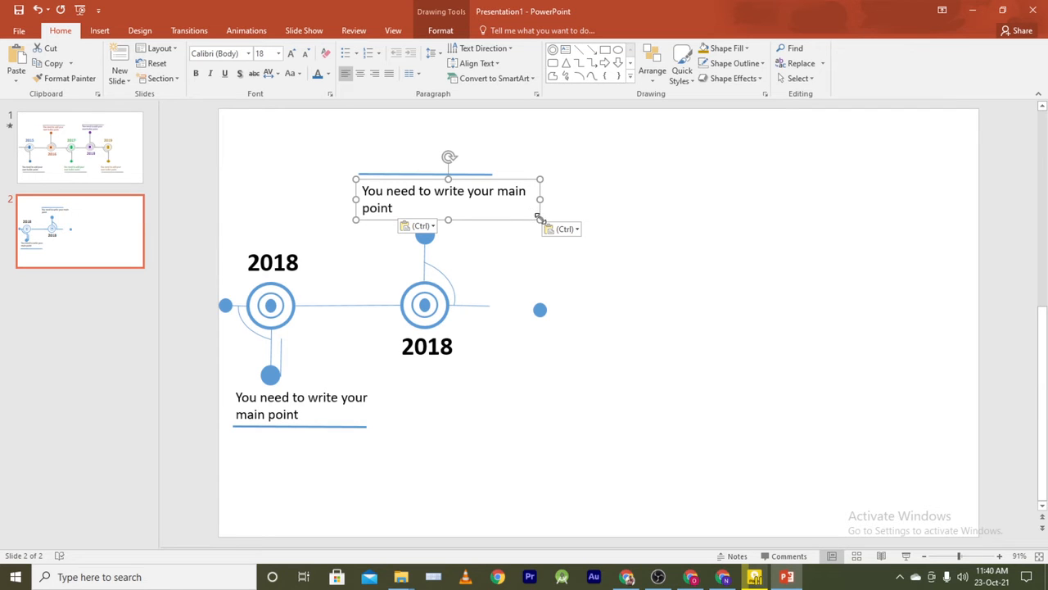
drag(535, 216, 530, 214)
drag(531, 216, 525, 215)
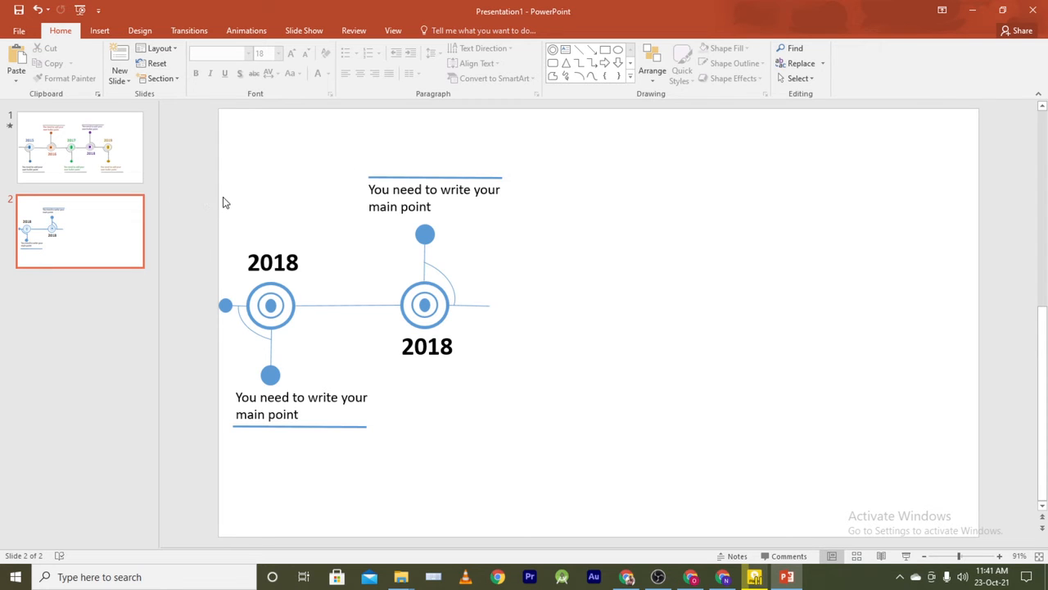
- Fill the centre dot of the second milestone's target with dark gold
click(425, 307)
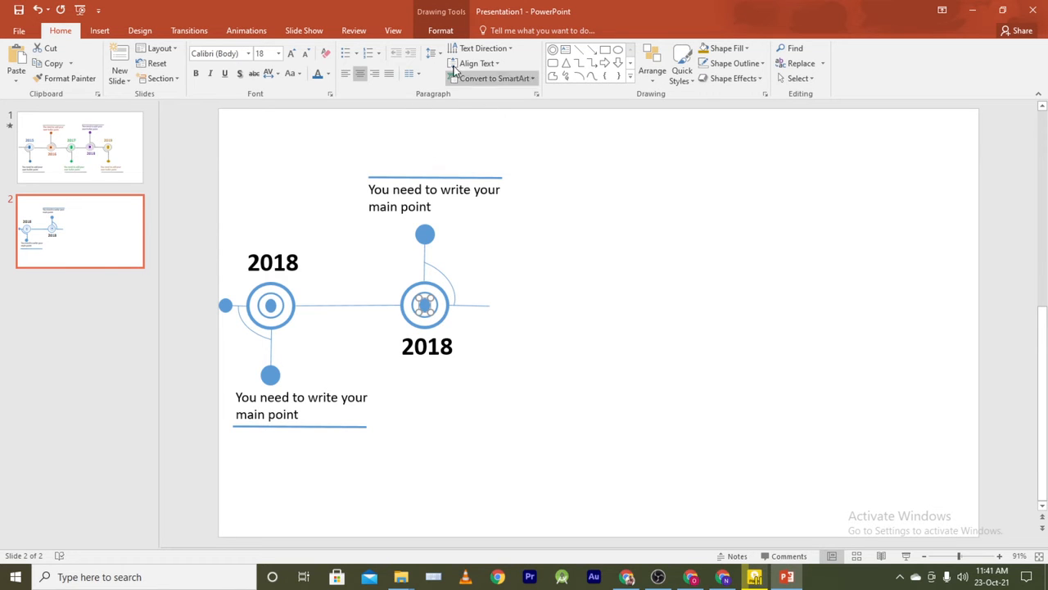
click(441, 33)
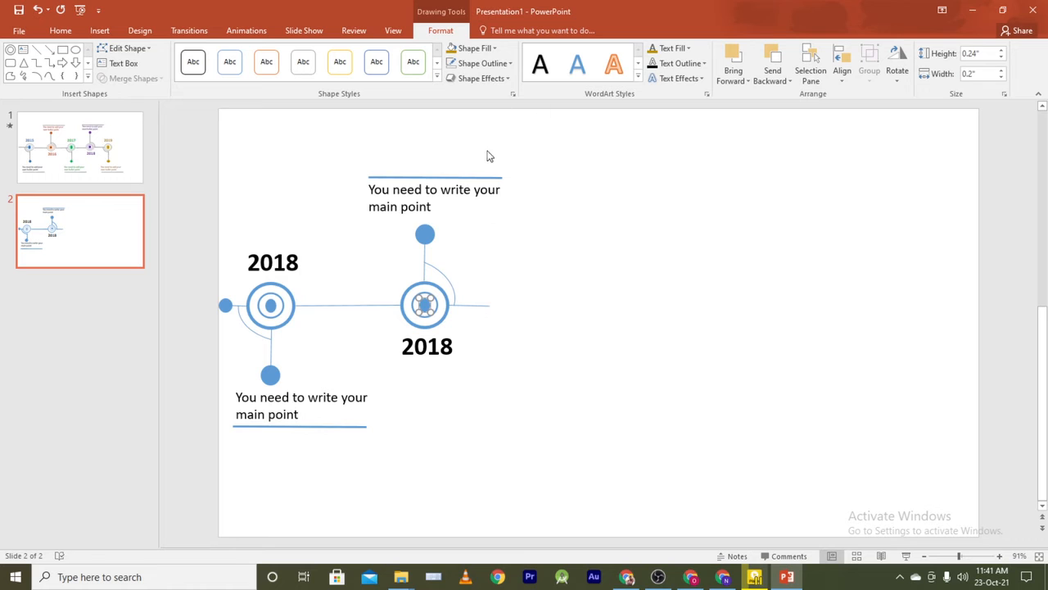
click(462, 56)
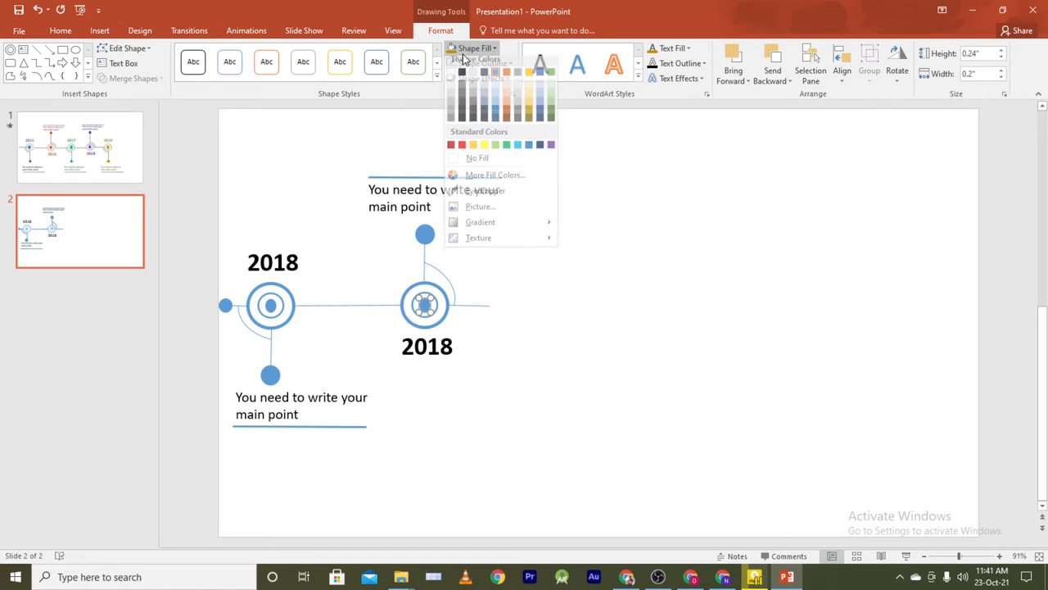
click(529, 122)
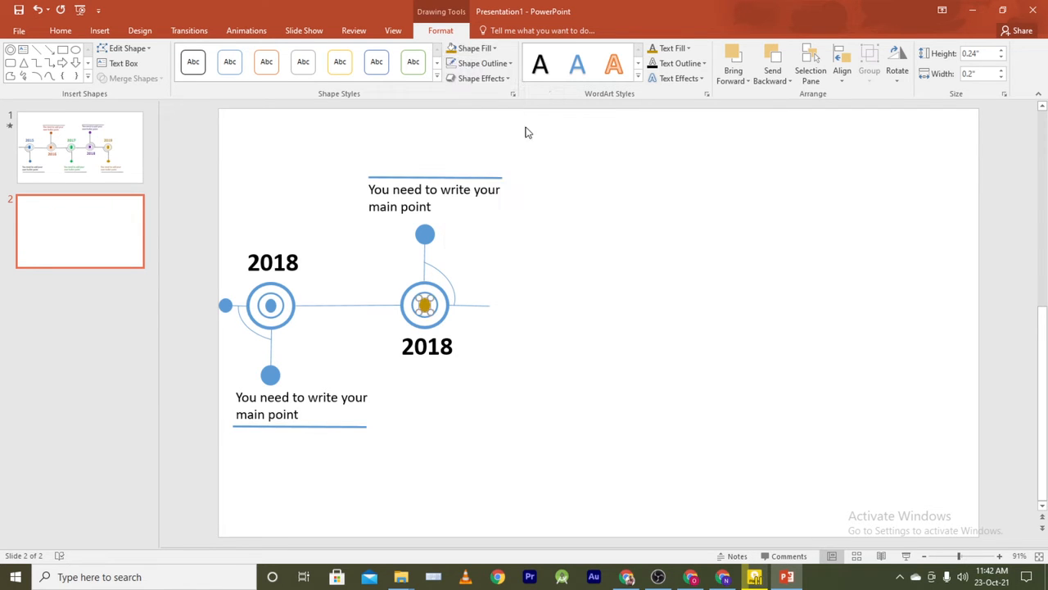
- Fill the second target's outer ring, inner ring and the dot above it with the same dark gold
click(444, 304)
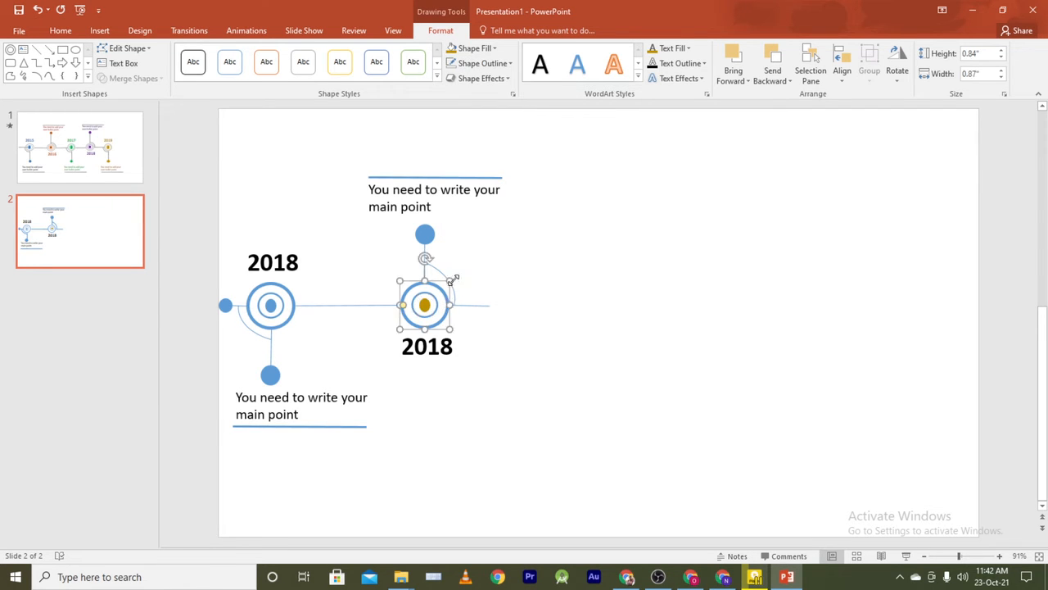
click(453, 51)
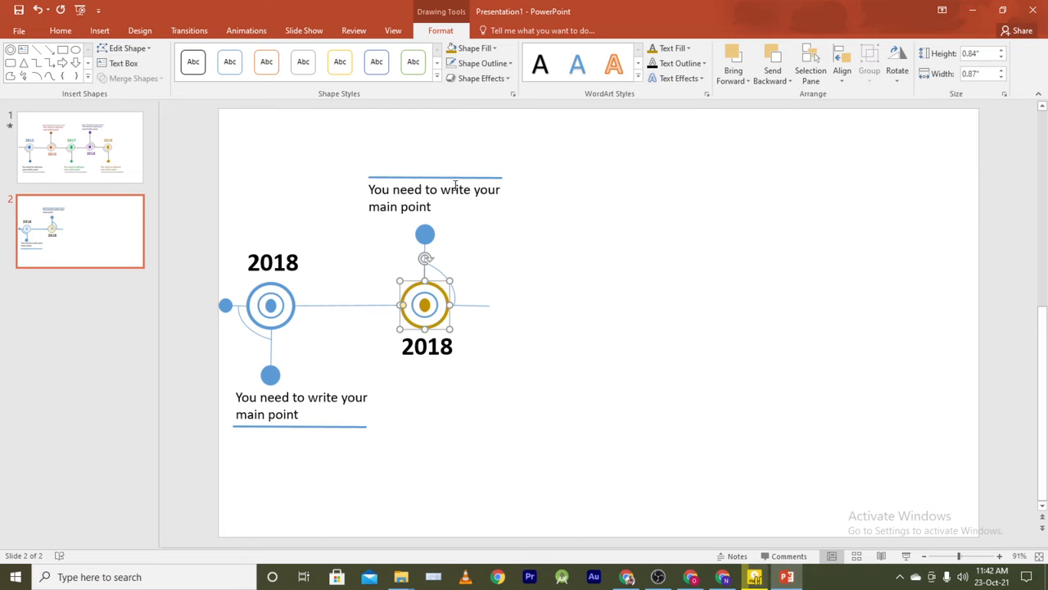
click(436, 310)
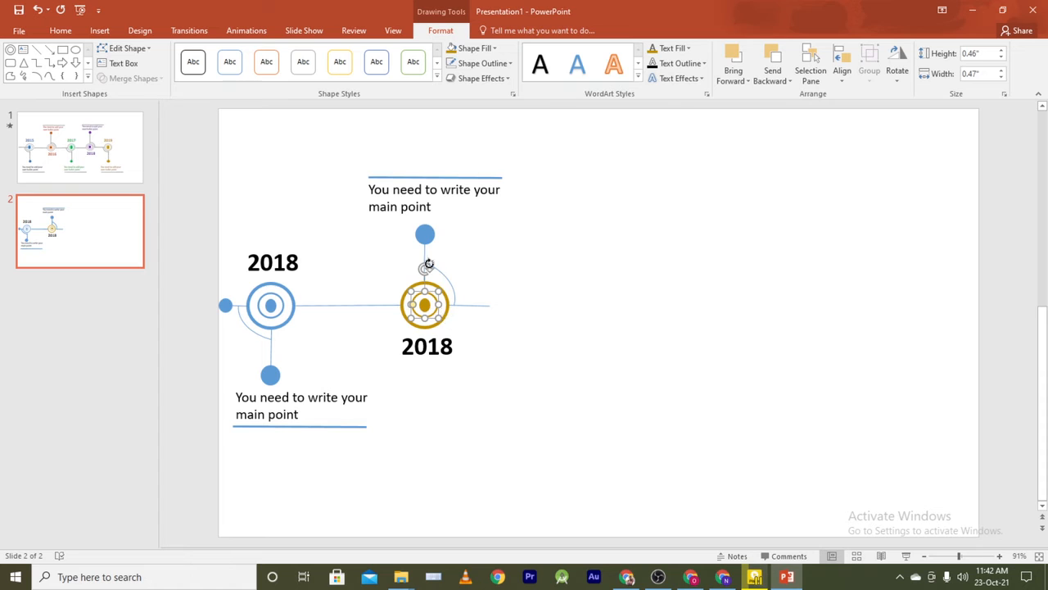
click(426, 236)
click(452, 49)
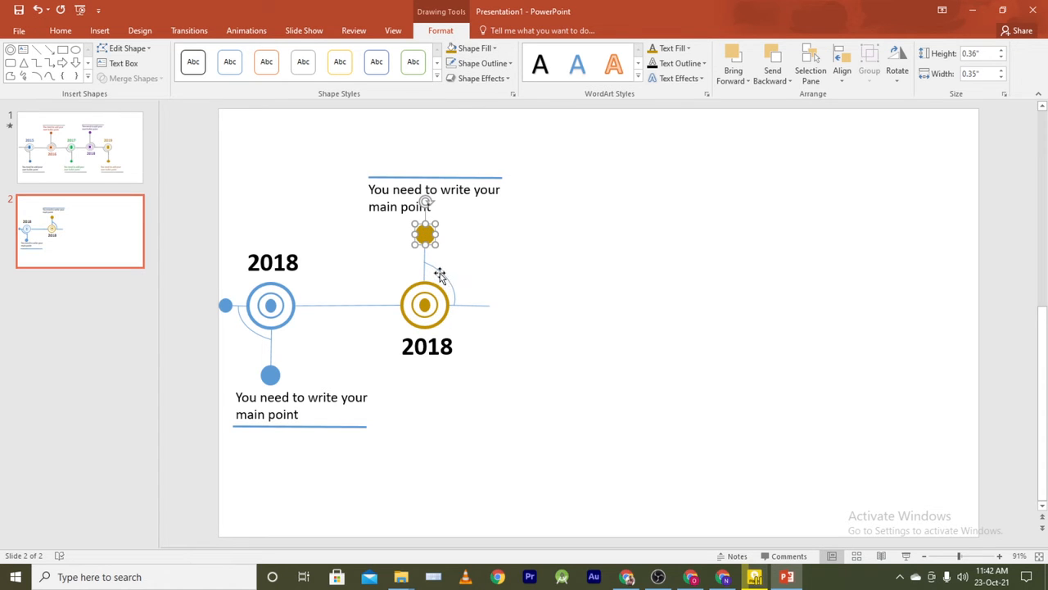
- Set the text colour of the 2018 label beneath the second target to dark gold
click(441, 345)
drag(457, 346, 398, 348)
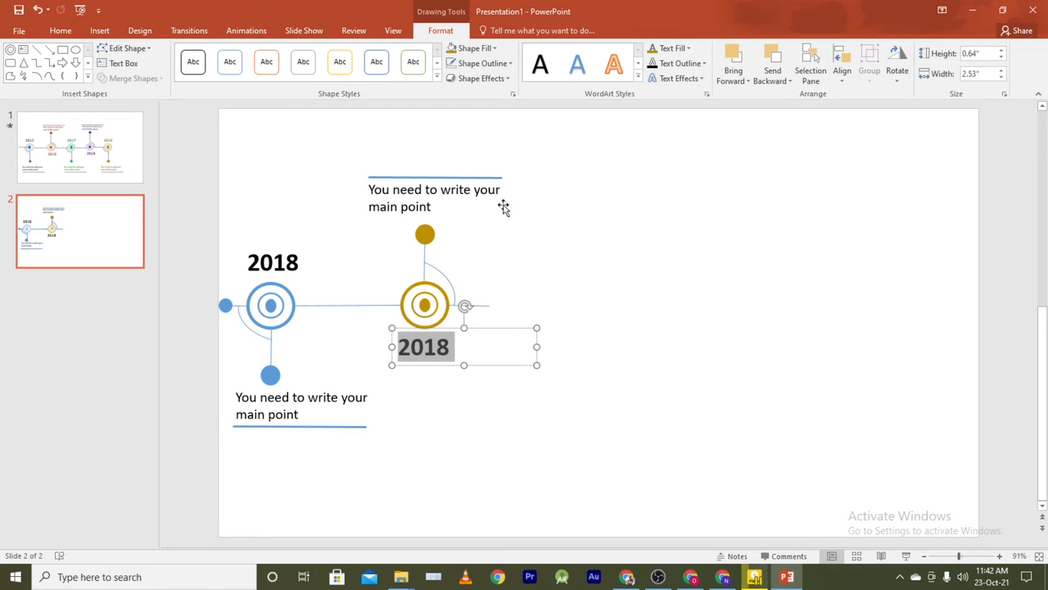
click(688, 49)
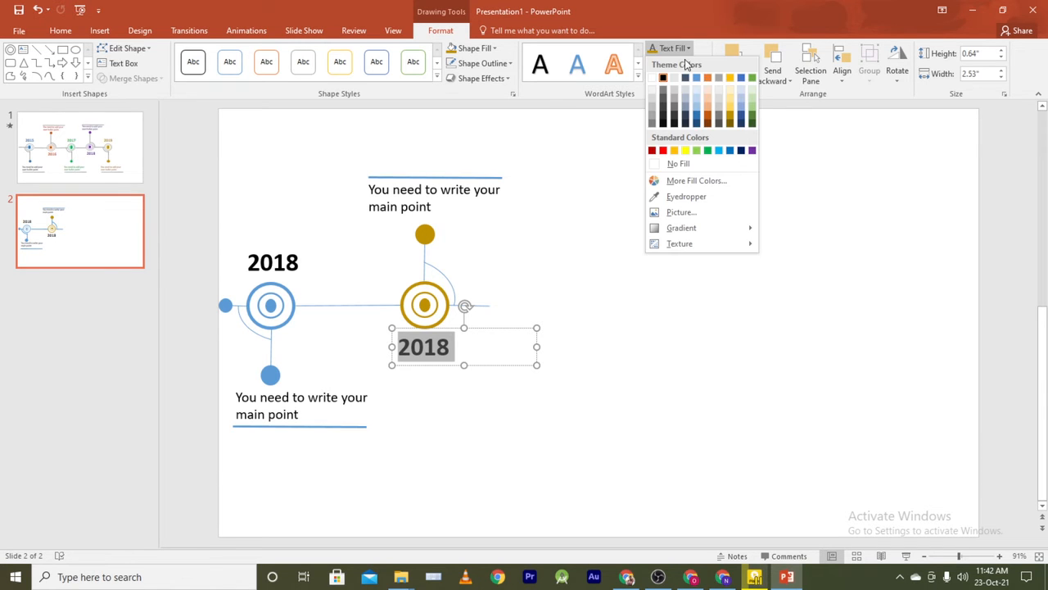
click(729, 121)
- Recolour the second milestone's "You need to write your main point" text dark gold
click(455, 201)
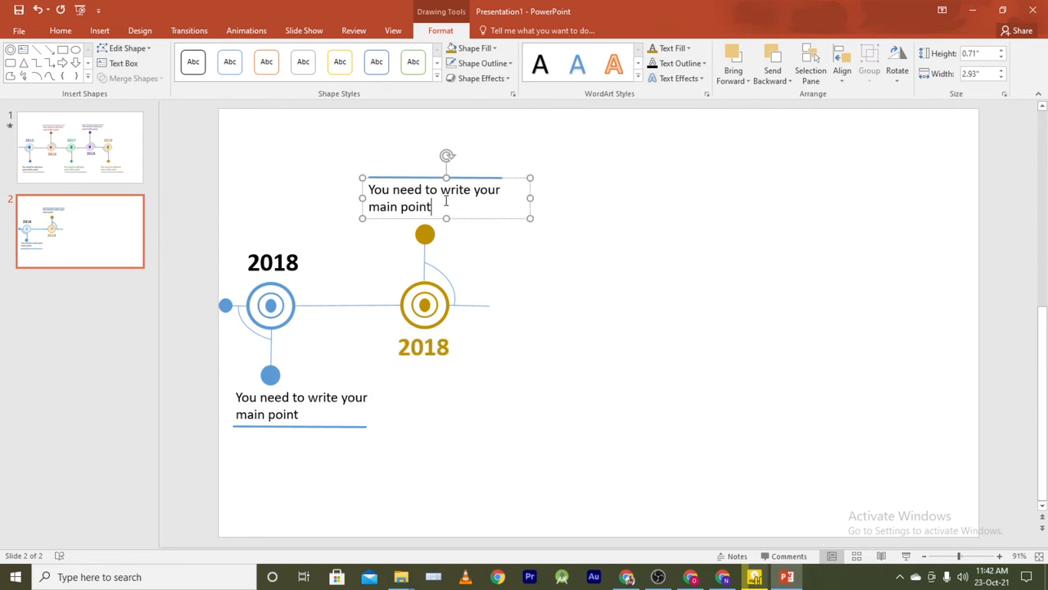
drag(444, 211, 385, 189)
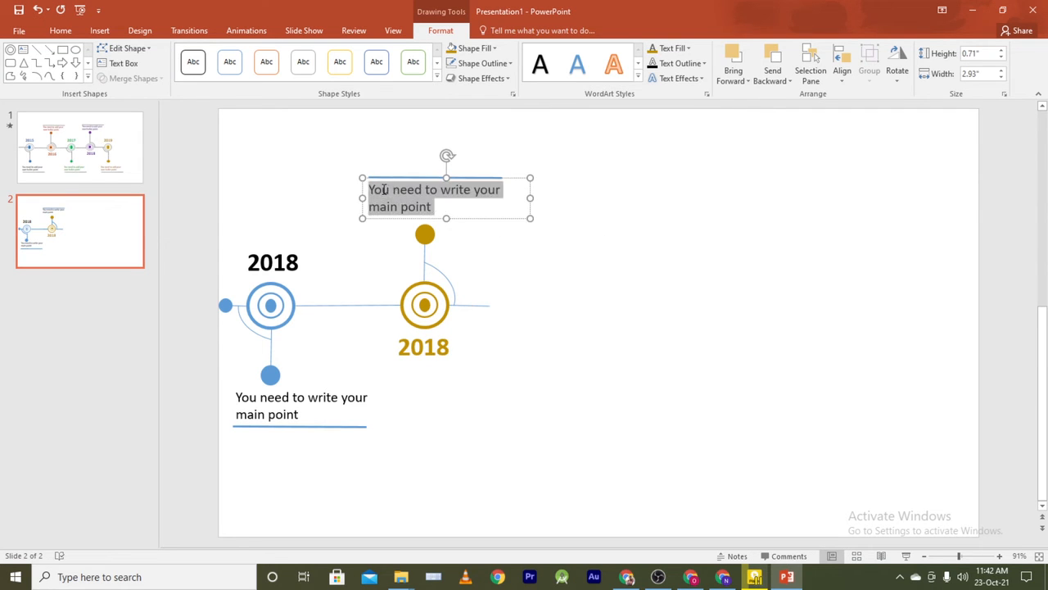
click(660, 51)
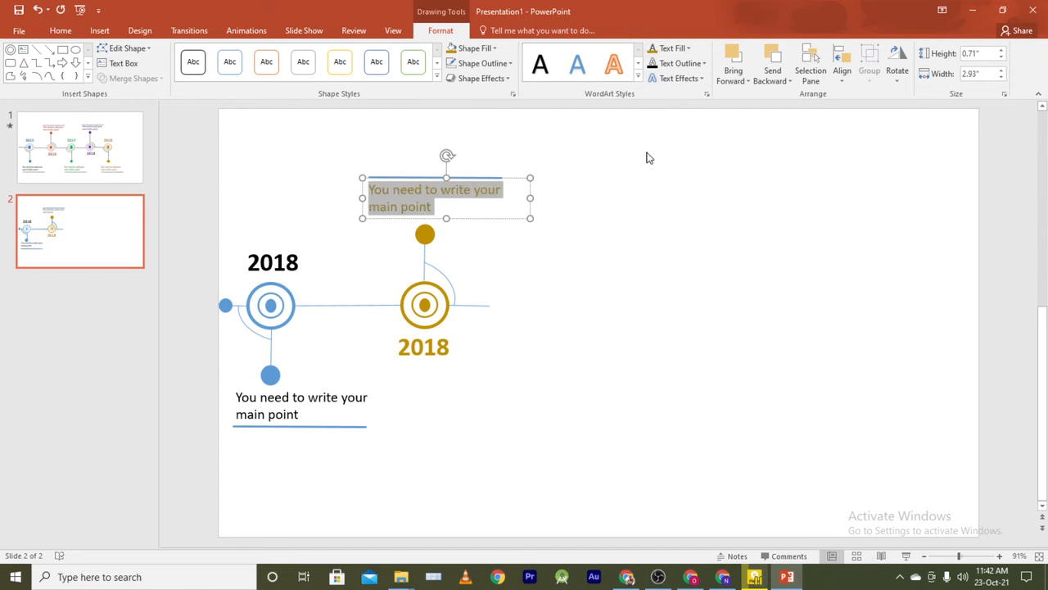
click(620, 219)
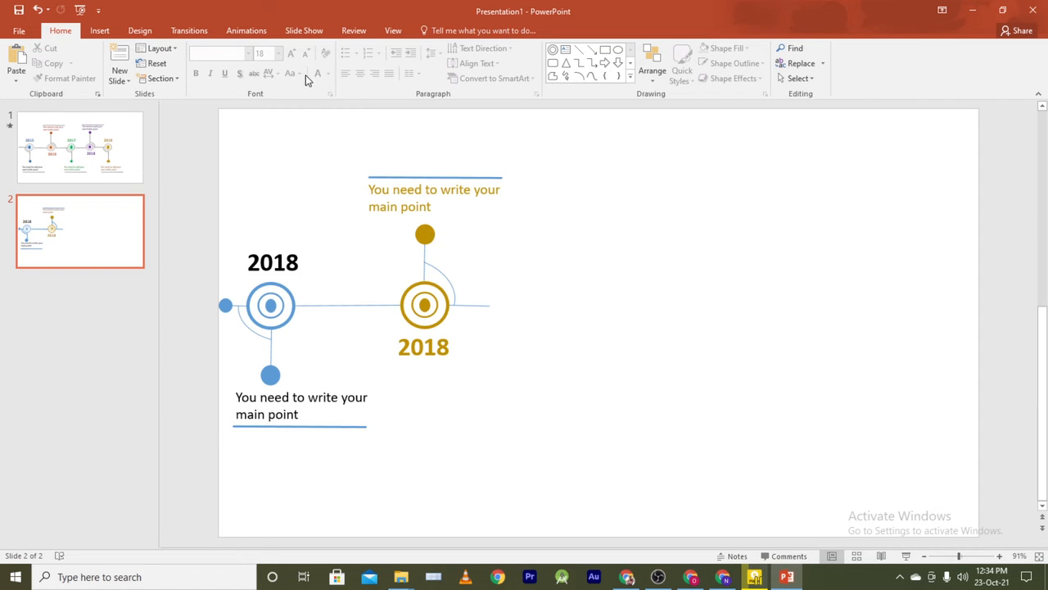
- Apply a Wipe animation with the From Left direction to the small dot at the start of the timeline
click(249, 32)
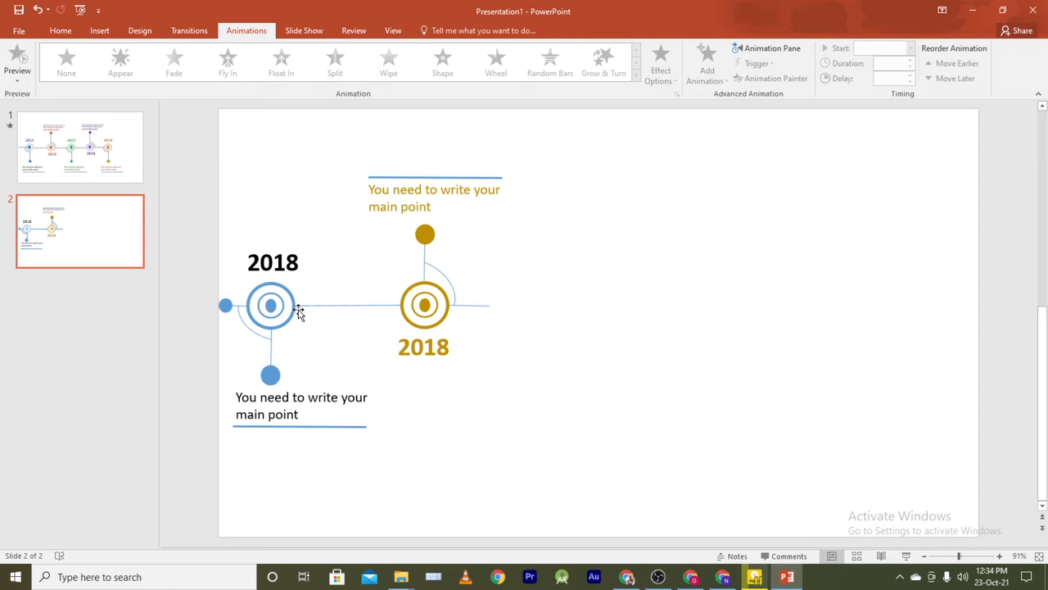
click(226, 307)
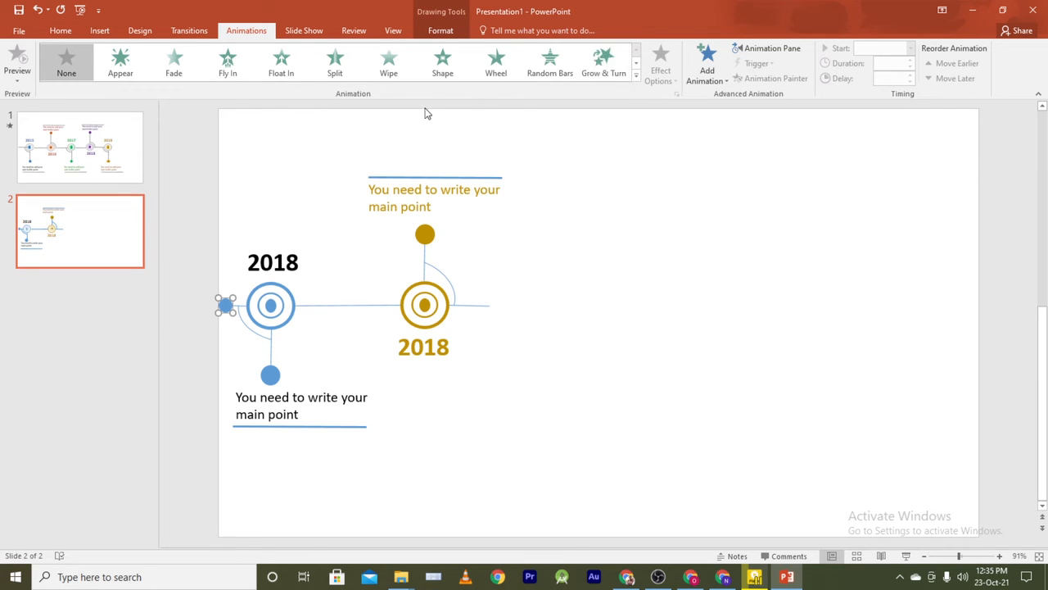
click(389, 71)
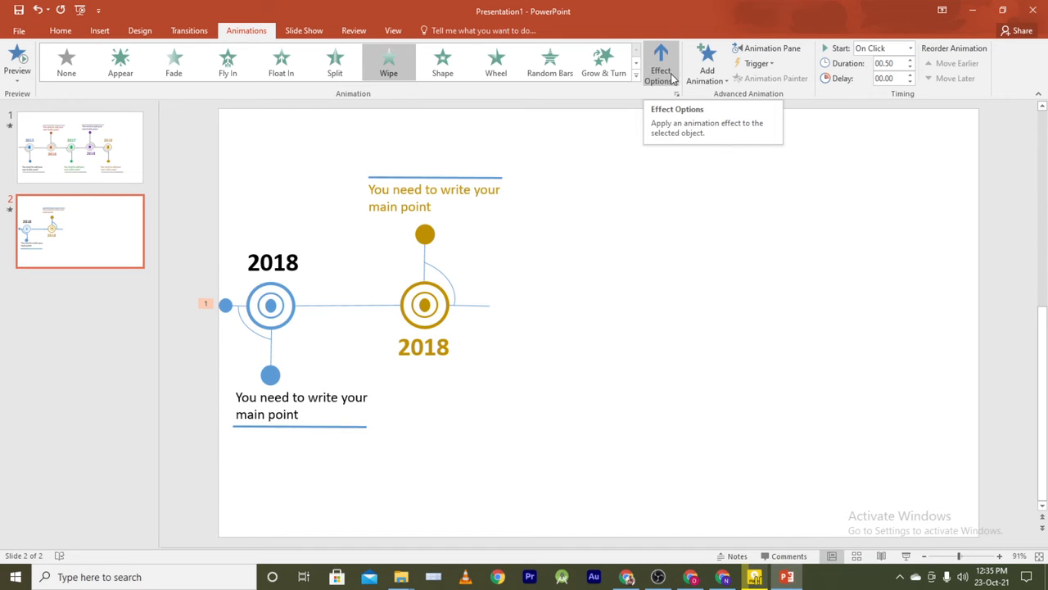
click(669, 76)
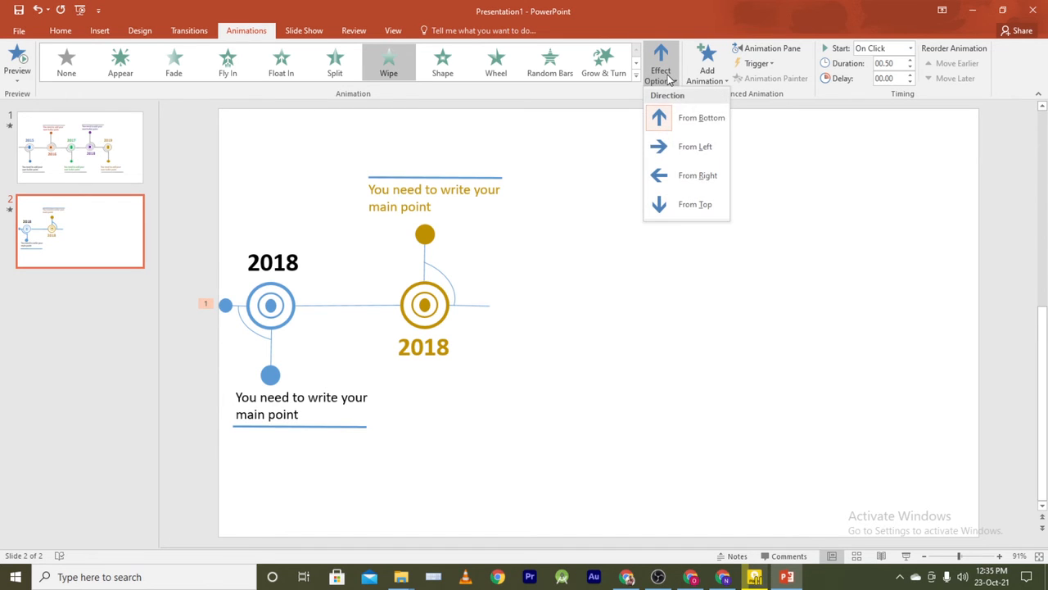
click(700, 149)
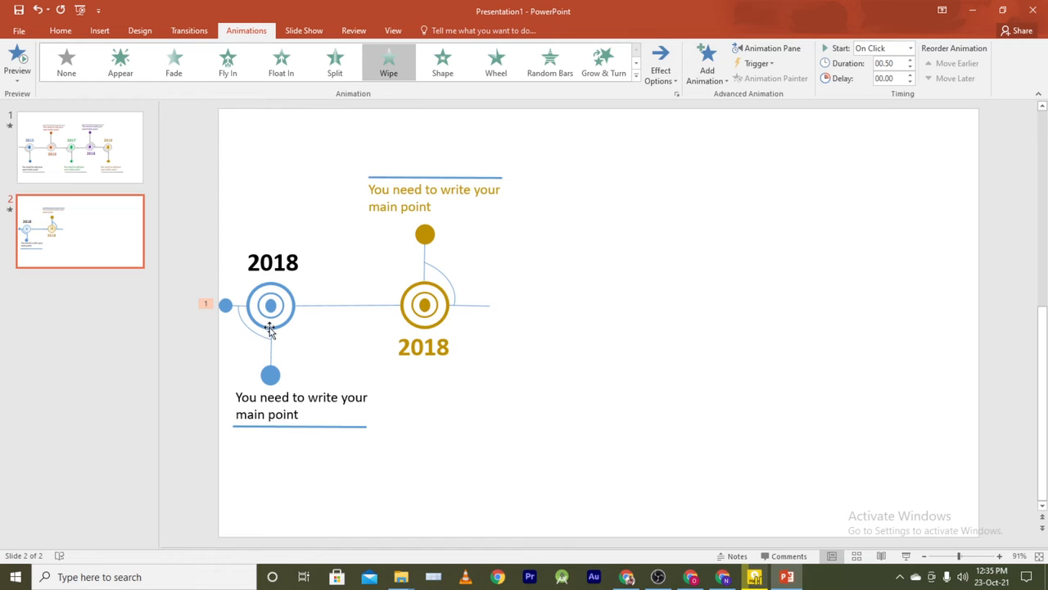
- Copy the starting dot's Wipe animation to the short connector and the first target's outer ring, inner ring and centre dot
click(226, 306)
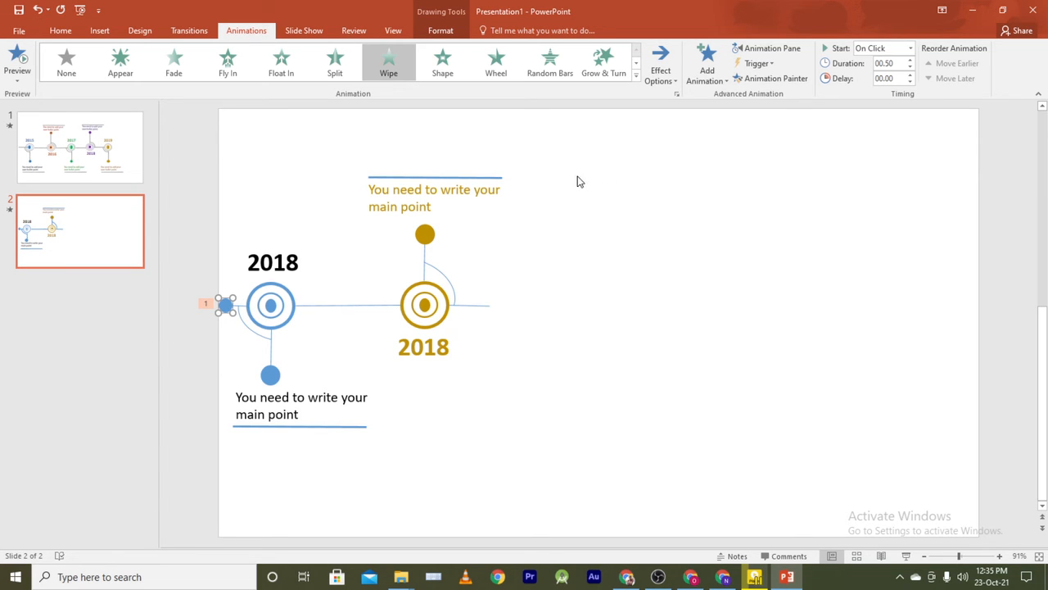
click(776, 81)
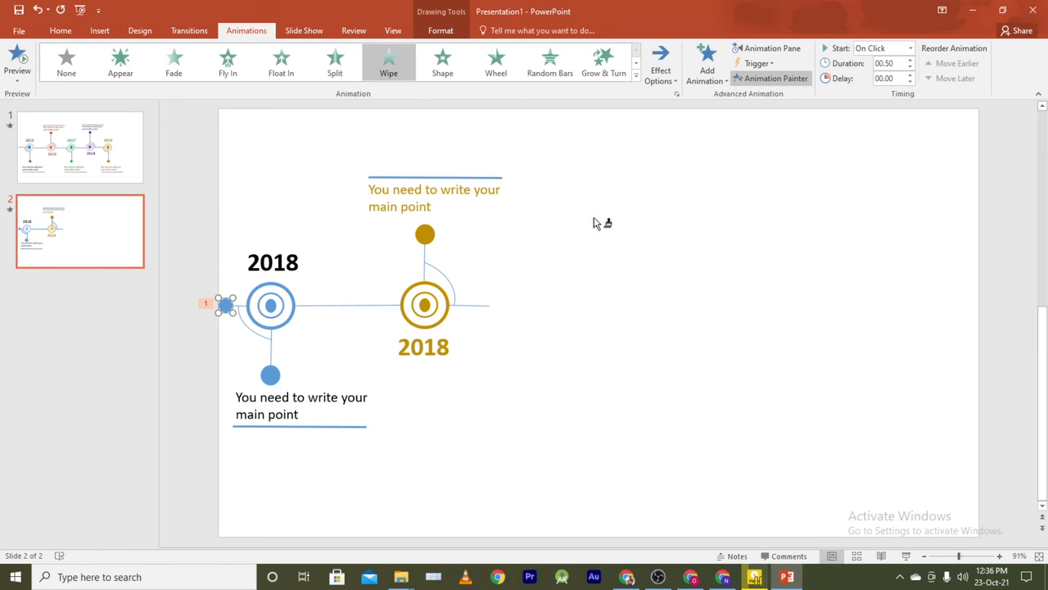
click(242, 308)
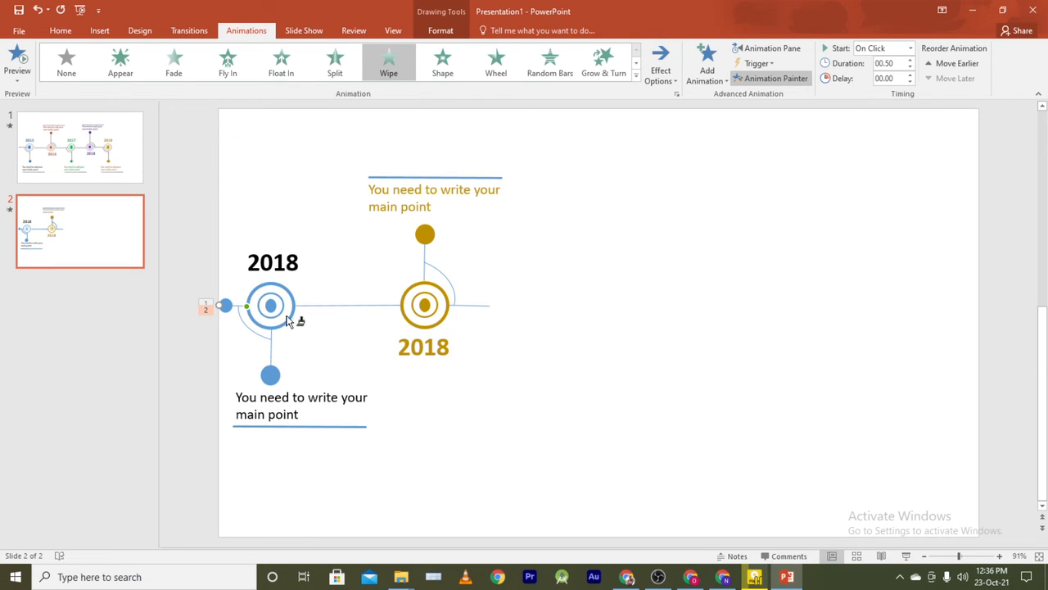
click(256, 325)
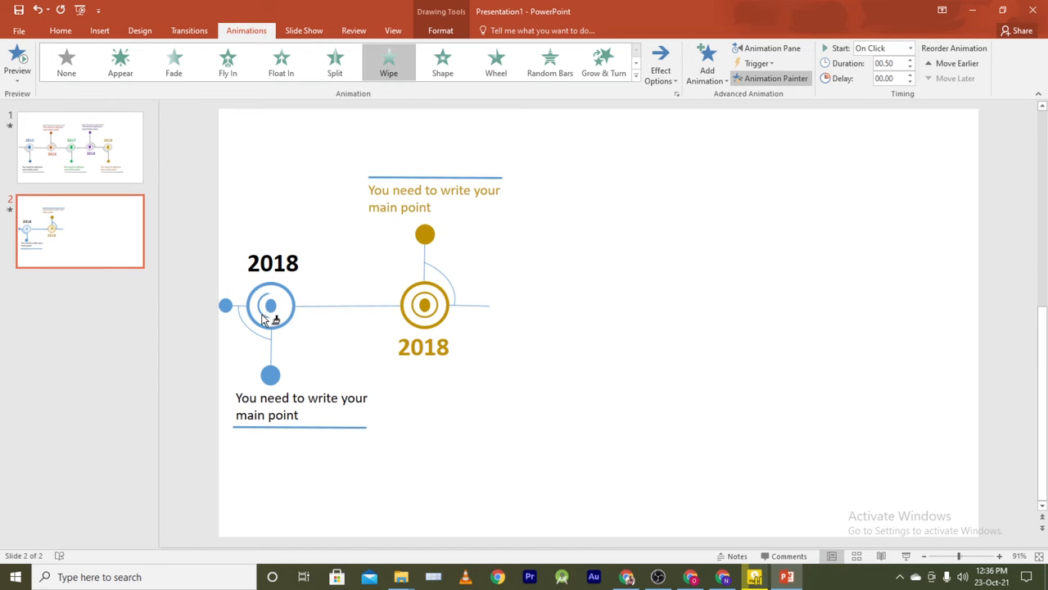
click(273, 305)
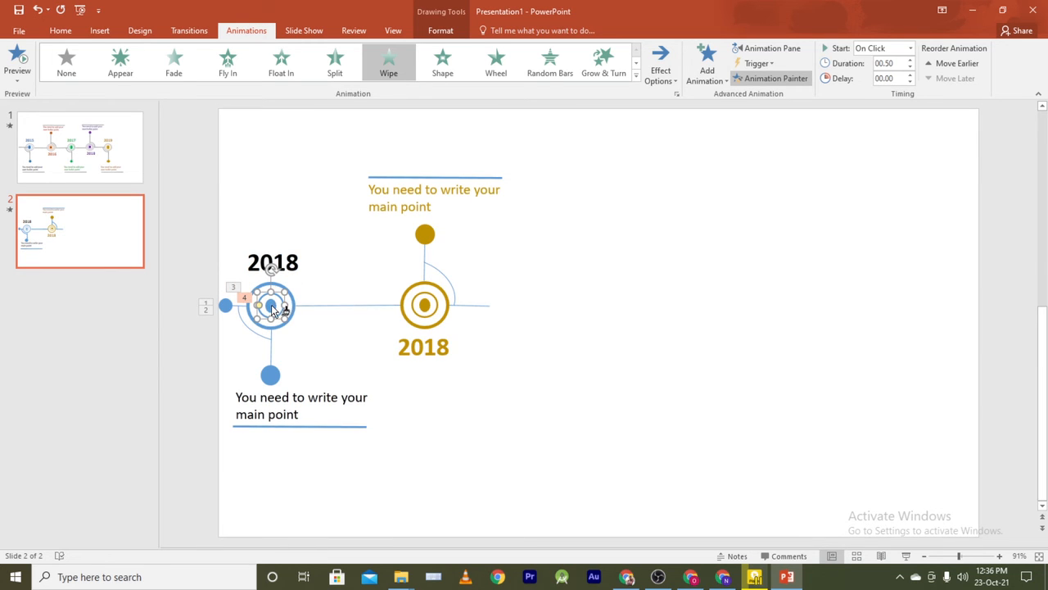
click(275, 304)
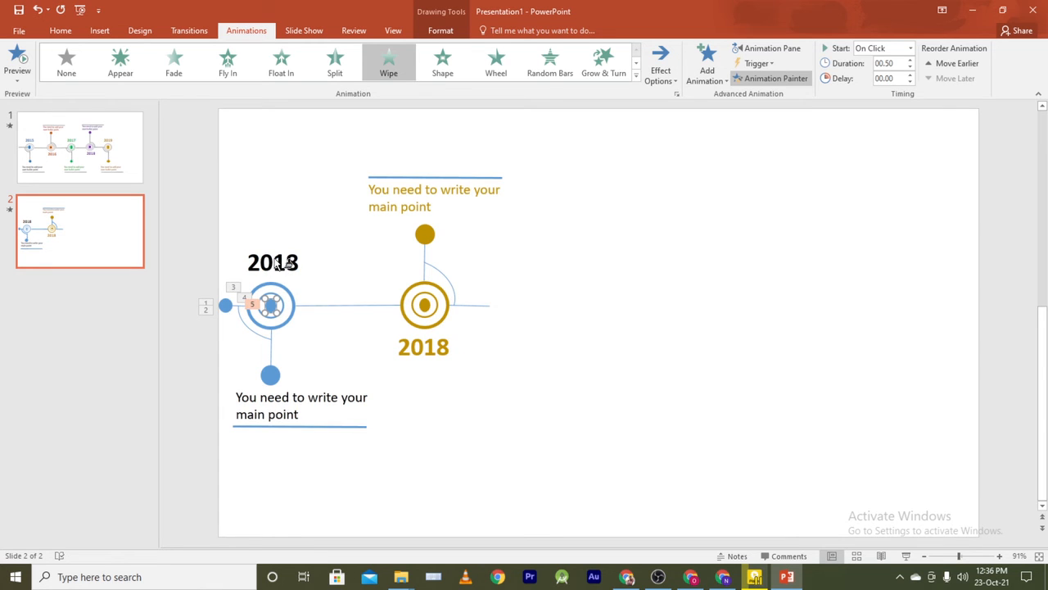
- Copy the same Wipe to the first milestone's 2018 label, vertical connector, lower dot, text and underline, and the line joining both targets
click(275, 350)
click(259, 340)
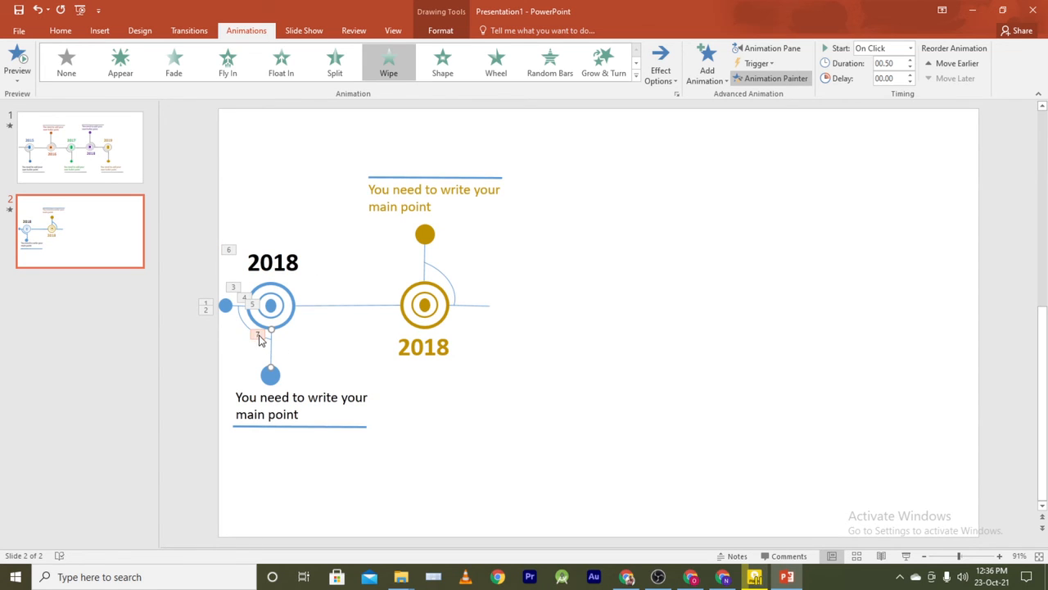
click(270, 379)
click(275, 399)
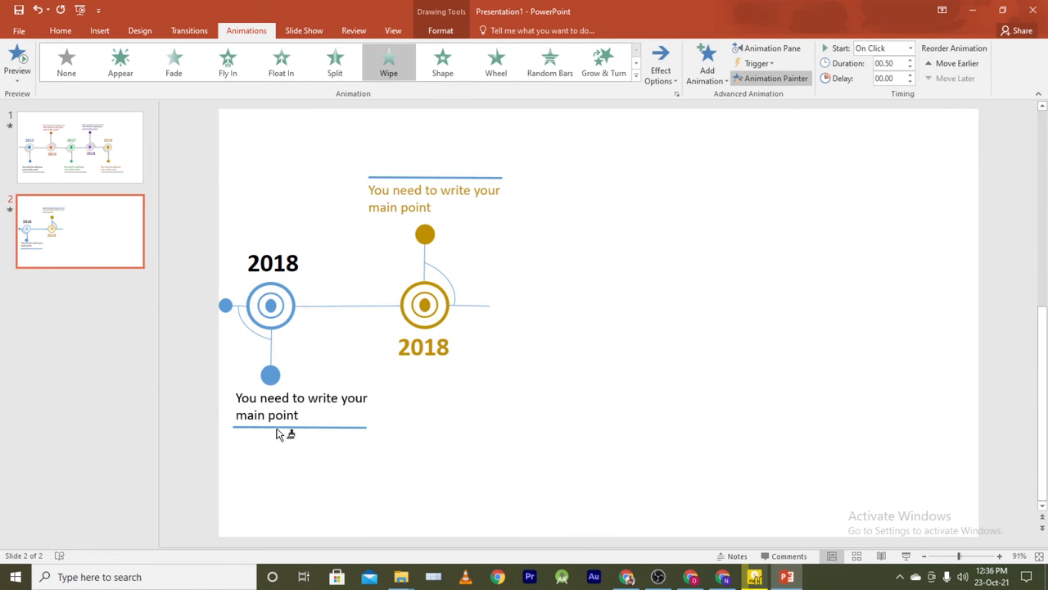
click(277, 432)
click(312, 427)
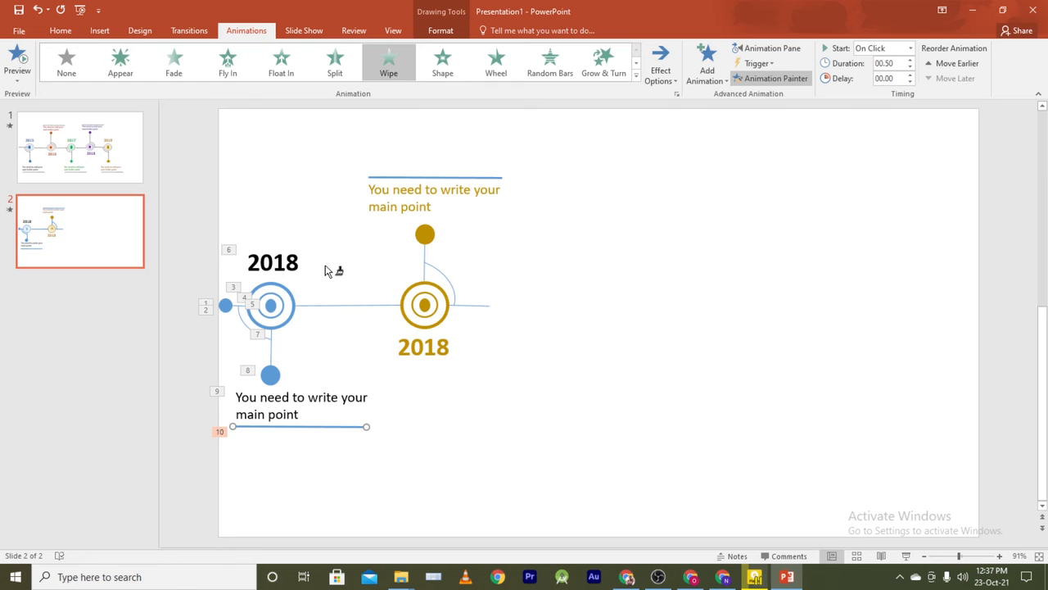
click(315, 307)
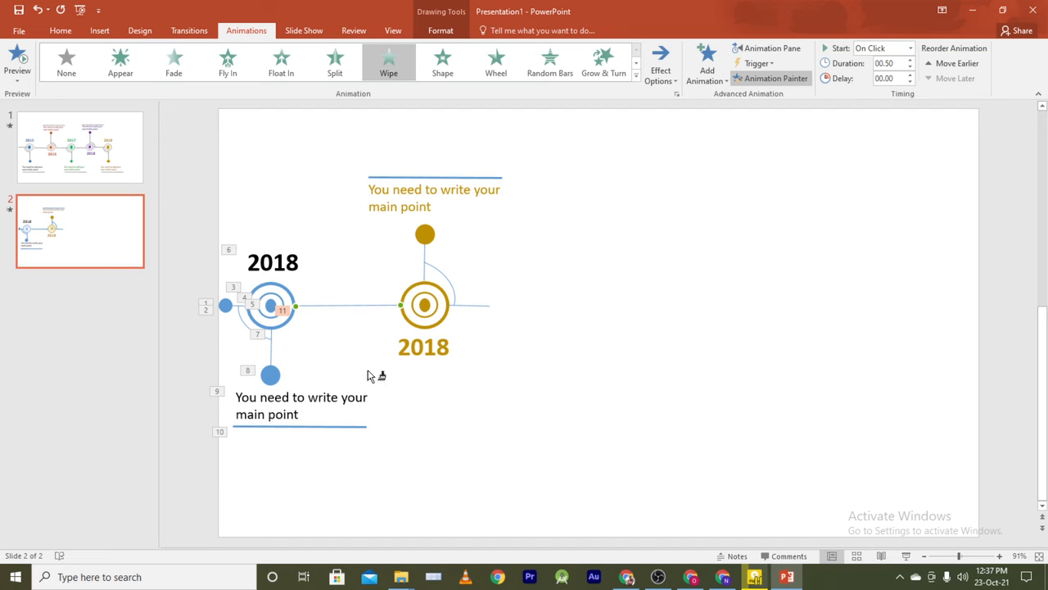
- Show the slide's animation list, preview the animations in Reading View, and return to editing slide 2
click(767, 48)
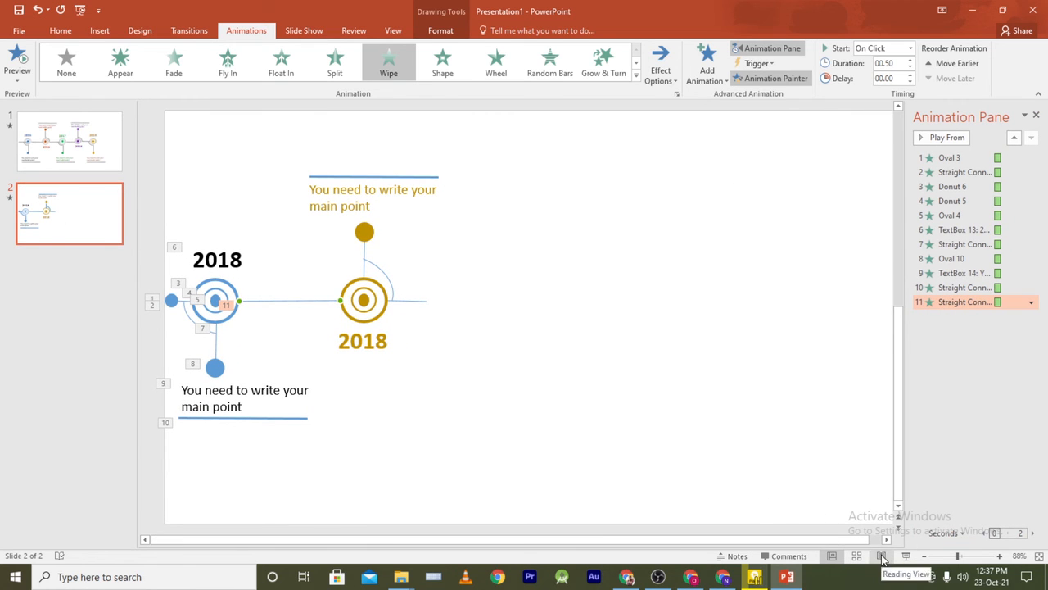
click(880, 556)
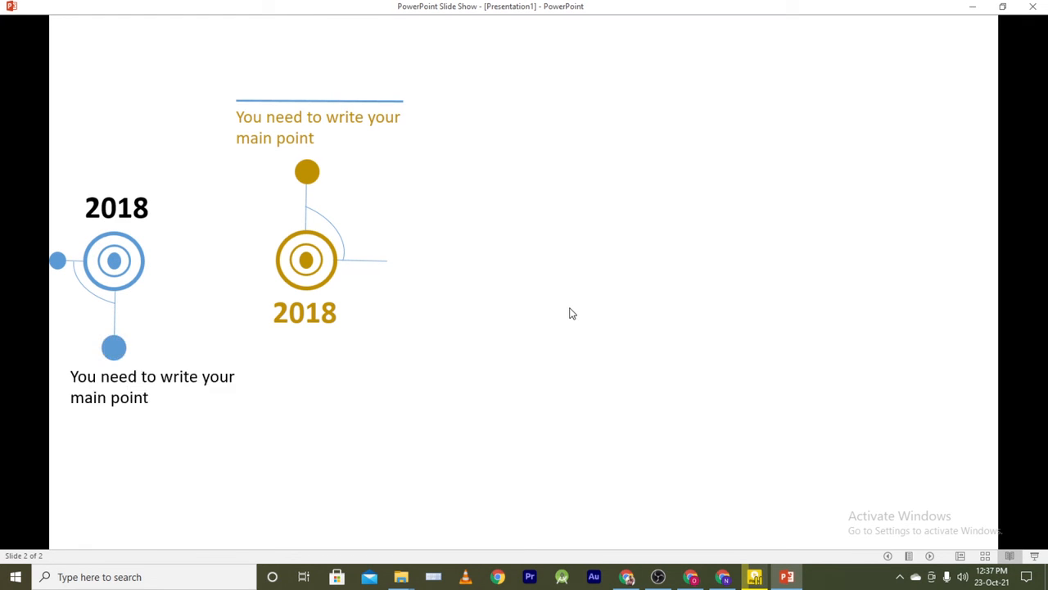
click(960, 556)
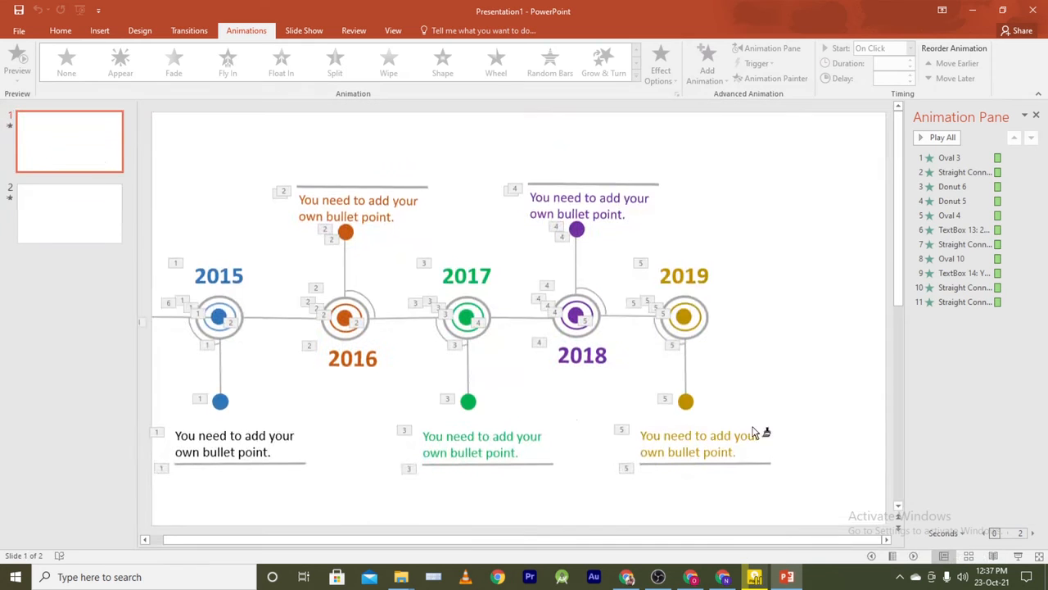
click(82, 223)
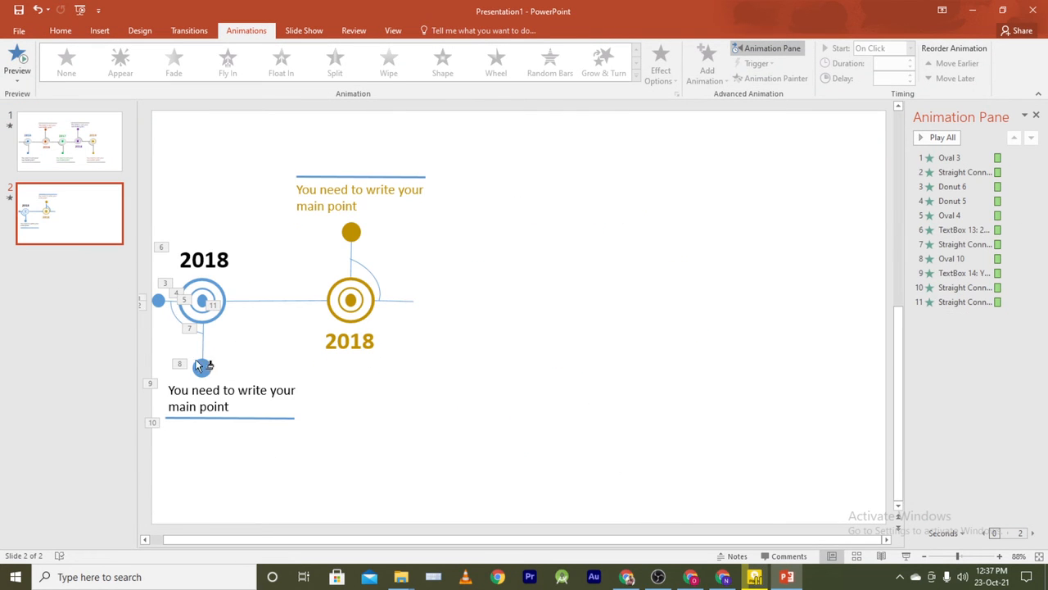
- Copy the Wipe animation from the blue dot below the first target to the arc beside that target
click(175, 317)
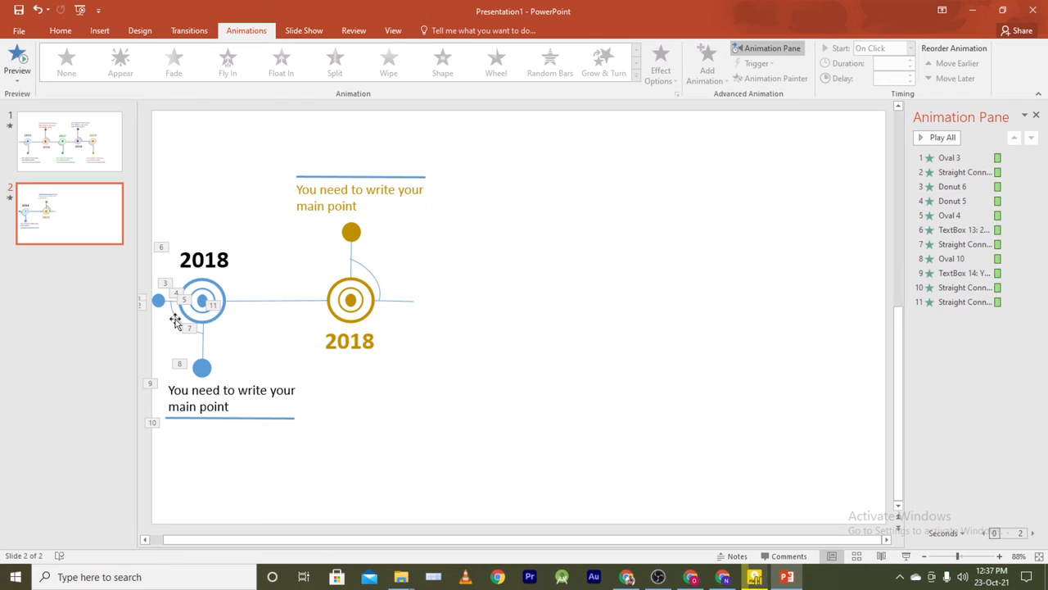
click(174, 316)
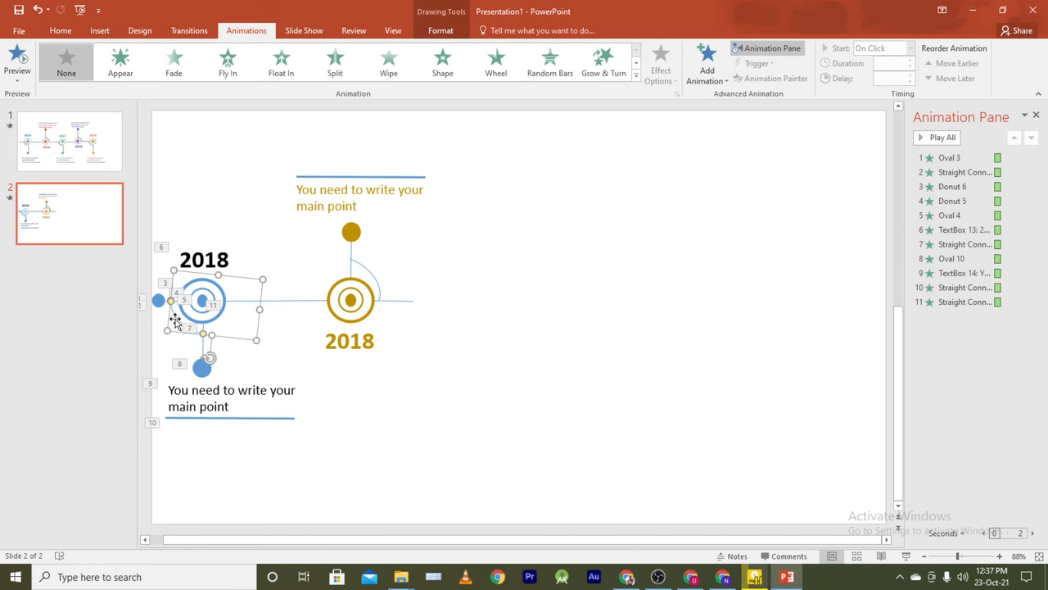
click(549, 360)
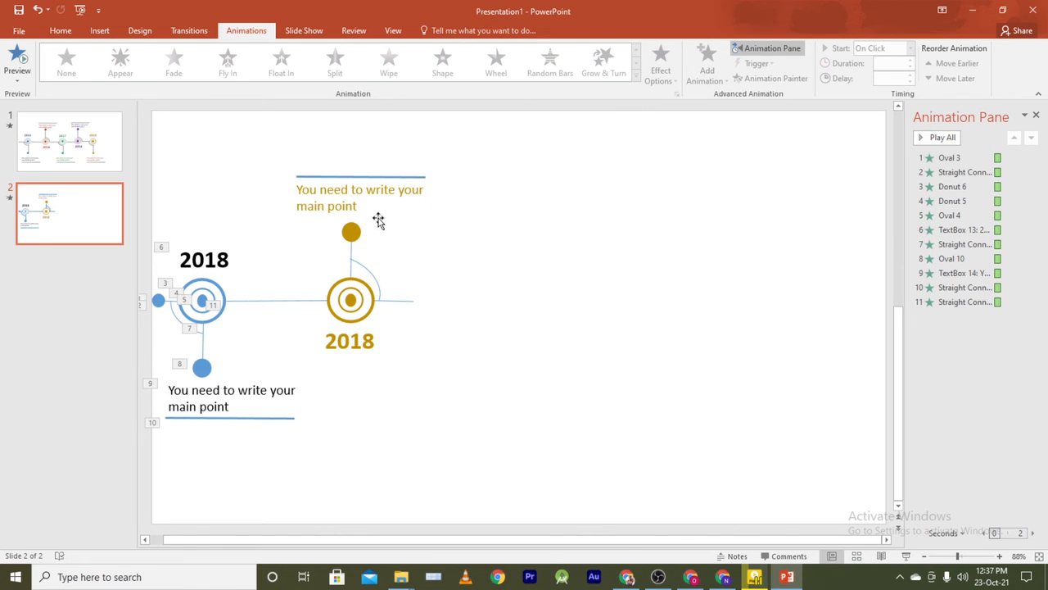
click(201, 369)
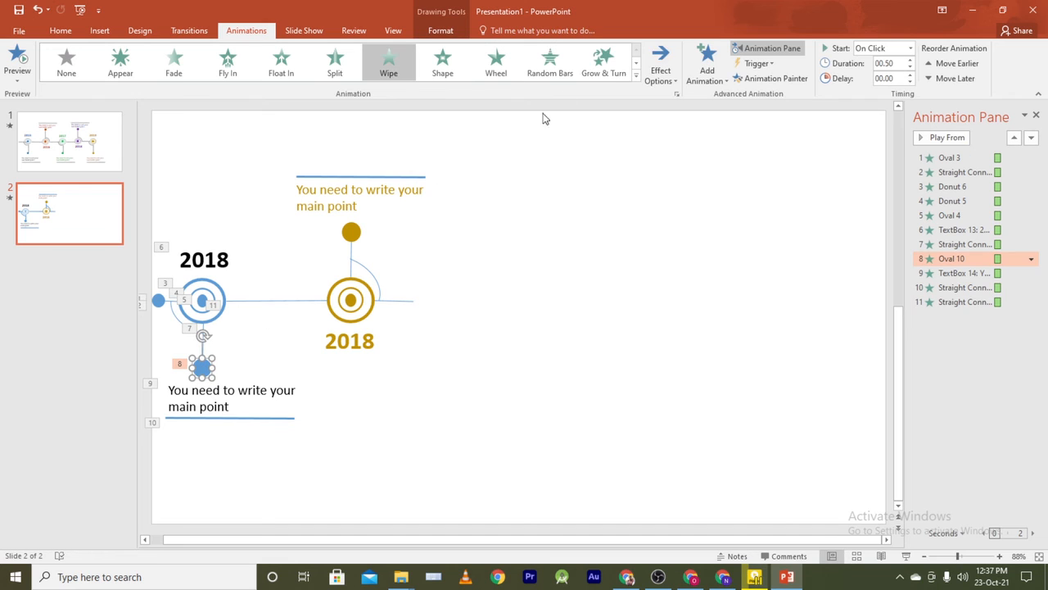
click(769, 78)
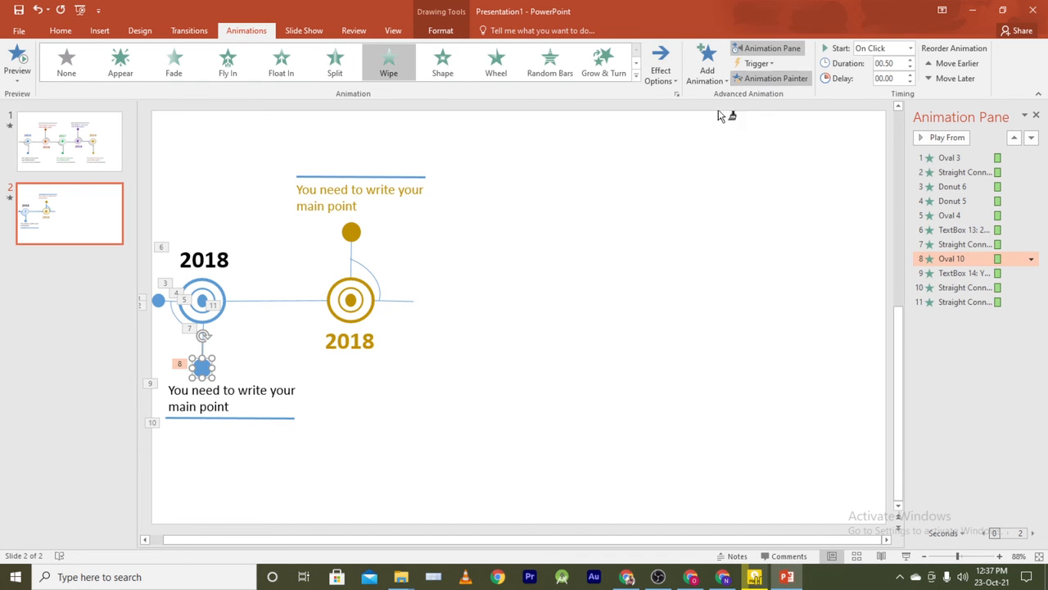
click(182, 324)
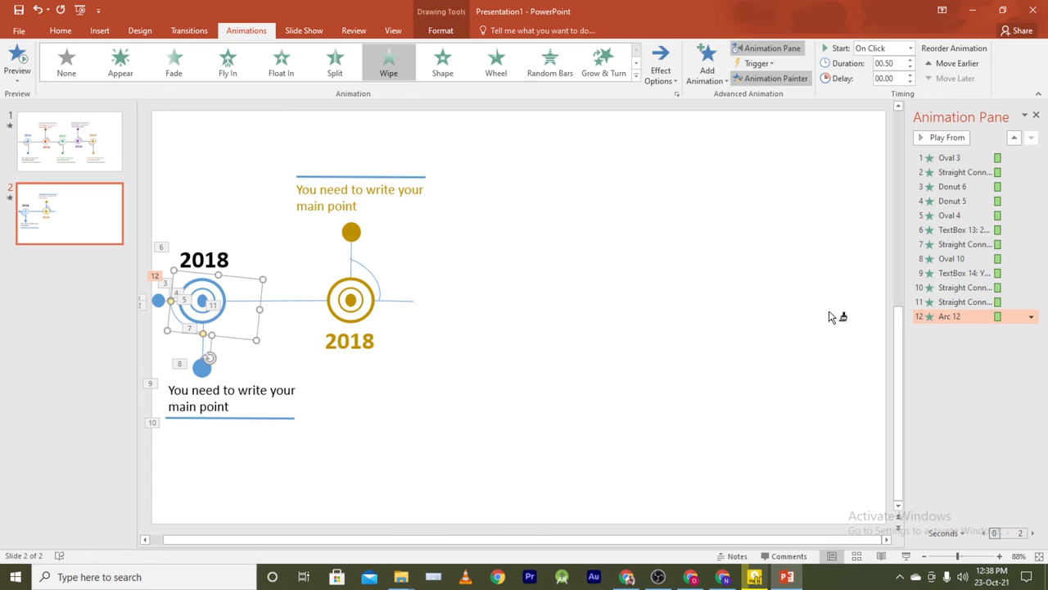
- Set the animations of the first straight connector, Donut 6 and Donut 5 to start After Previous
click(995, 172)
click(1031, 172)
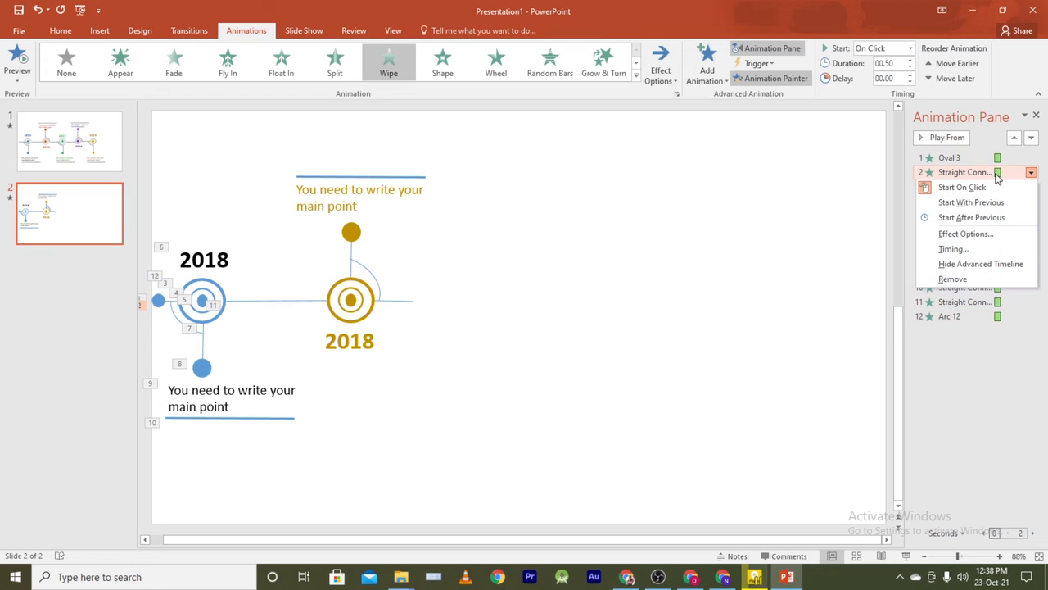
click(971, 218)
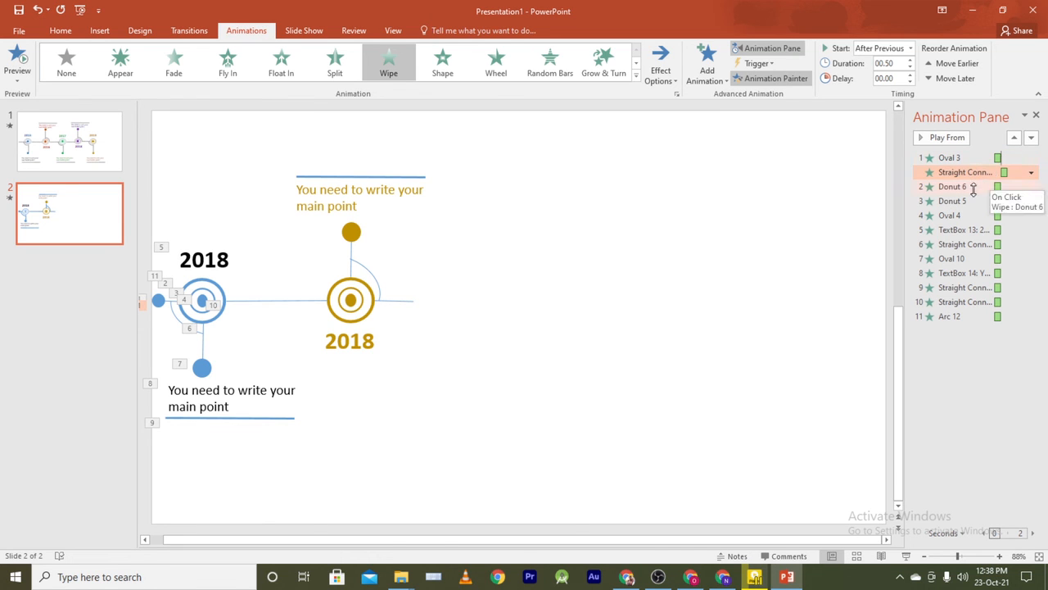
right_click(973, 189)
click(981, 233)
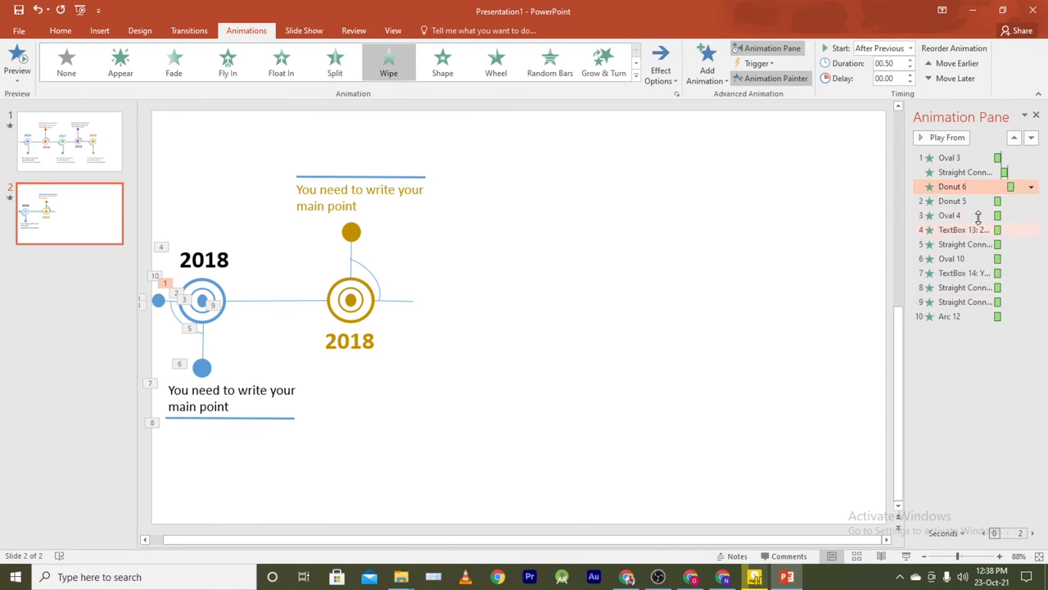
right_click(974, 204)
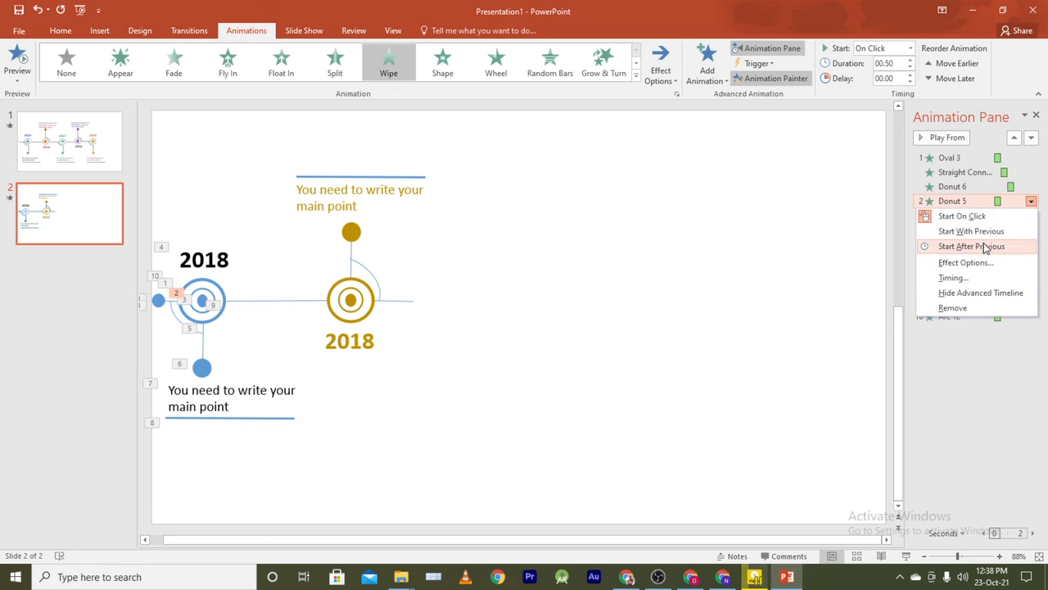